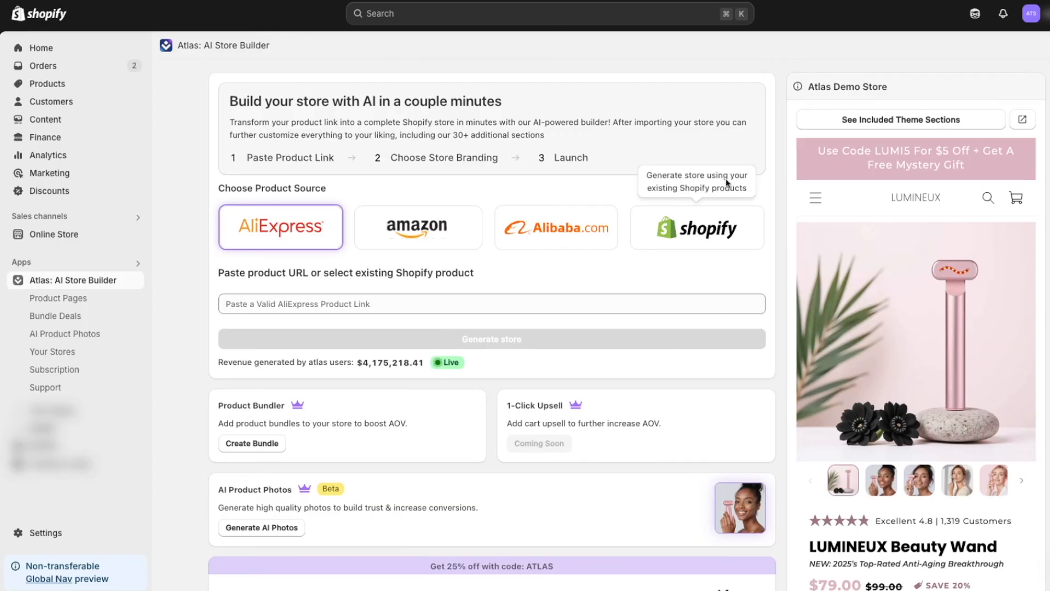
Look through the product page in the Atlas demo store preview.
{"action": "scroll", "coordinate": [961, 304], "scroll_direction": "down", "scroll_amount": 4}
{"action": "scroll", "coordinate": [962, 304], "scroll_direction": "down", "scroll_amount": 10}
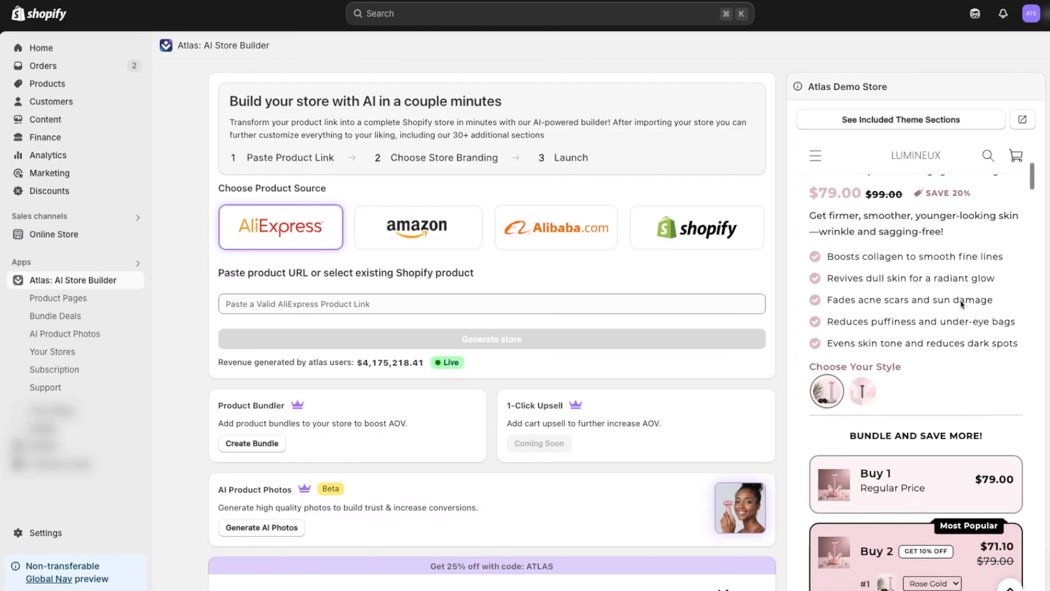
{"action": "scroll", "coordinate": [916, 328], "scroll_direction": "down", "scroll_amount": 8}
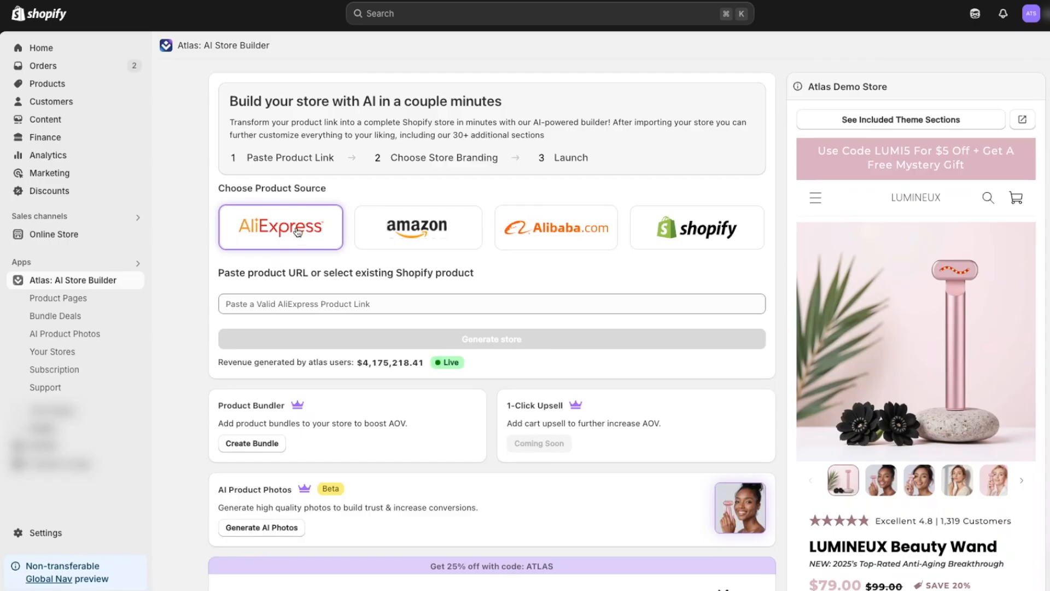
Check the Amazon, Alibaba and existing Shopify product sources, ending with AliExpress as the source.
{"action": "left_click", "coordinate": [410, 233]}
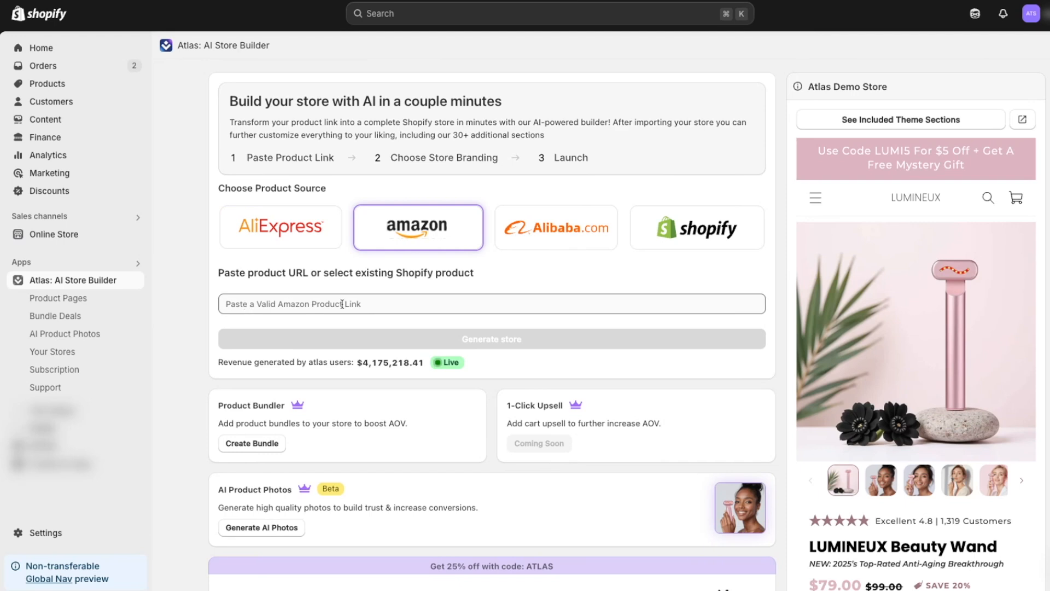
{"action": "left_click", "coordinate": [313, 234]}
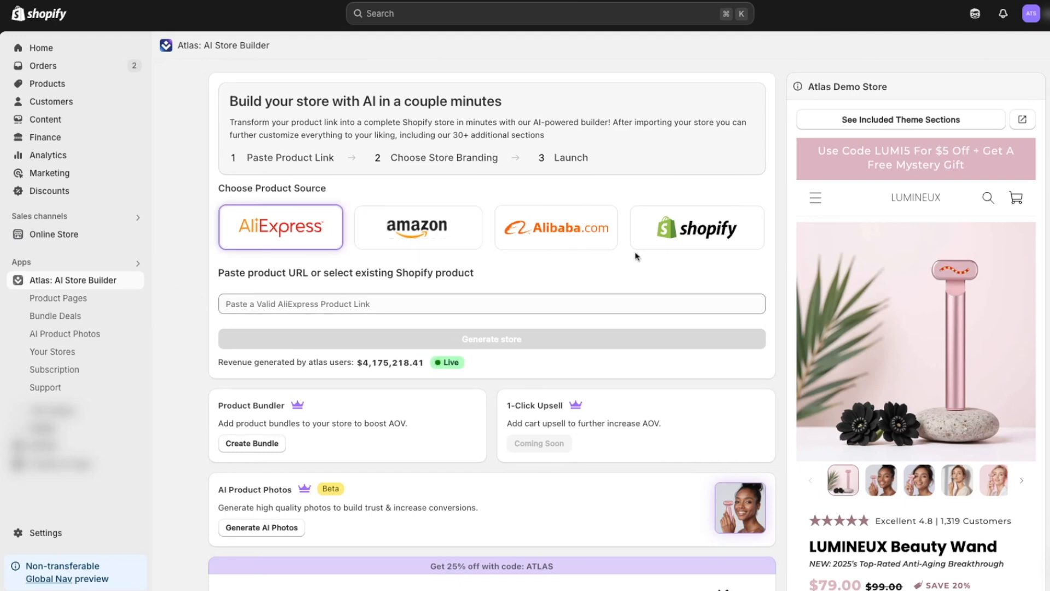
{"action": "left_click", "coordinate": [578, 240]}
{"action": "left_click", "coordinate": [317, 239]}
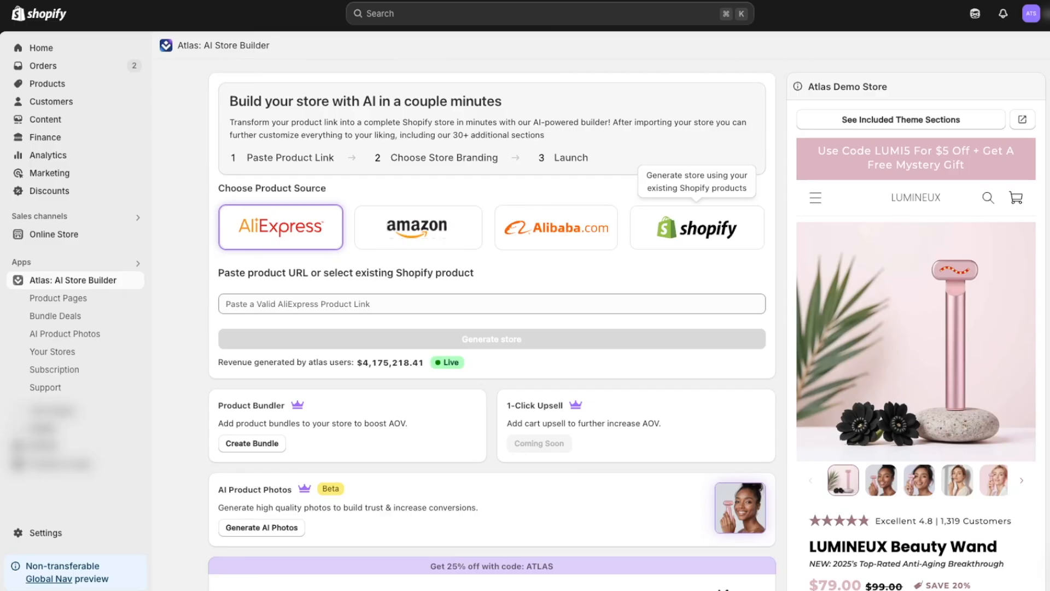
{"action": "left_click", "coordinate": [686, 235]}
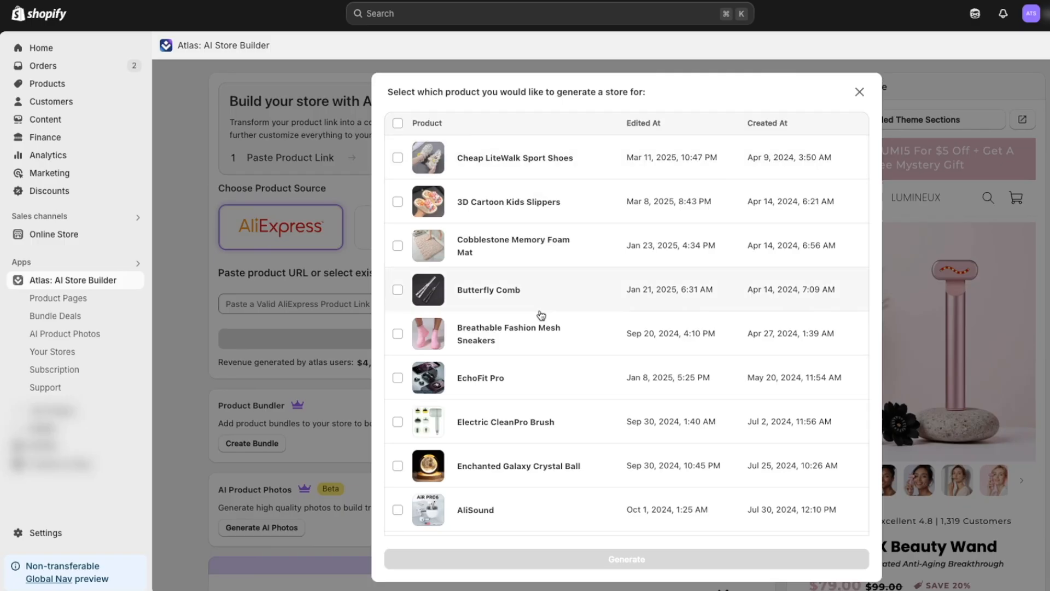
{"action": "left_click", "coordinate": [858, 93]}
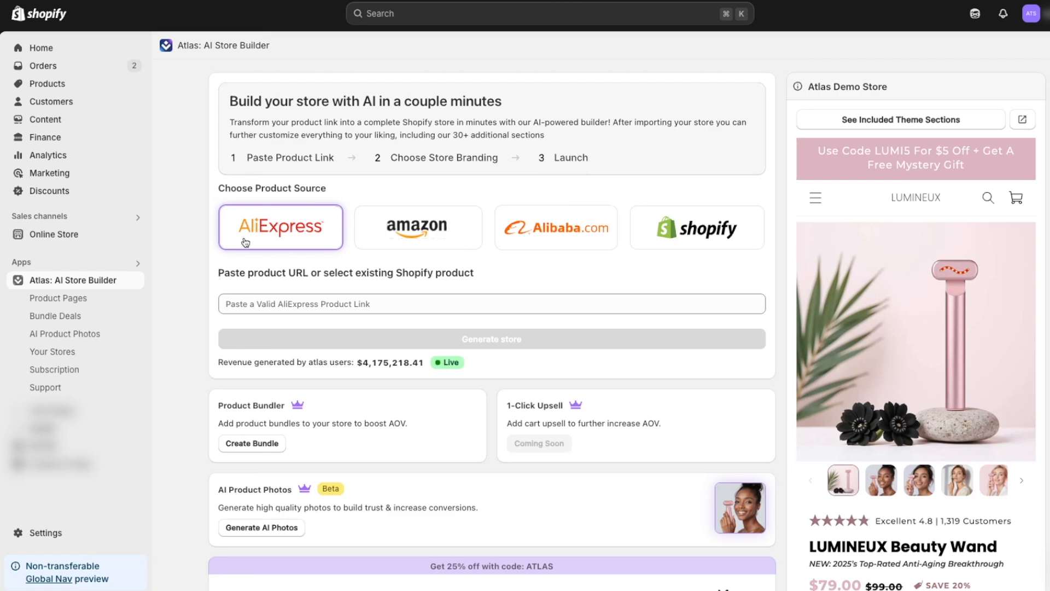
Paste the AliExpress product link as the source and generate the store from it.
{"action": "left_click", "coordinate": [296, 298]}
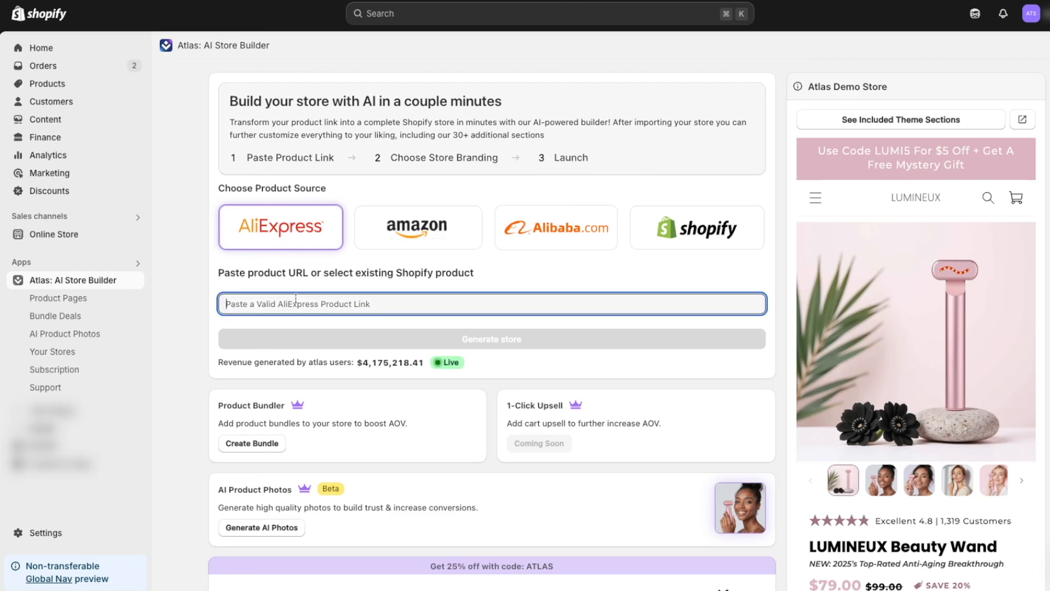
{"action": "key", "text": "super+v"}
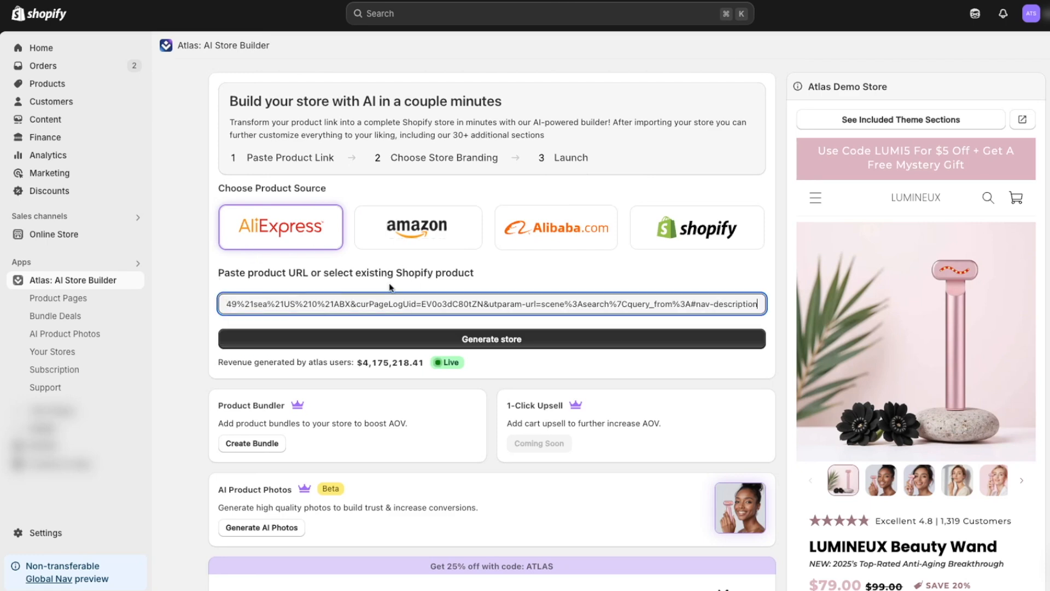
{"action": "left_click", "coordinate": [585, 274]}
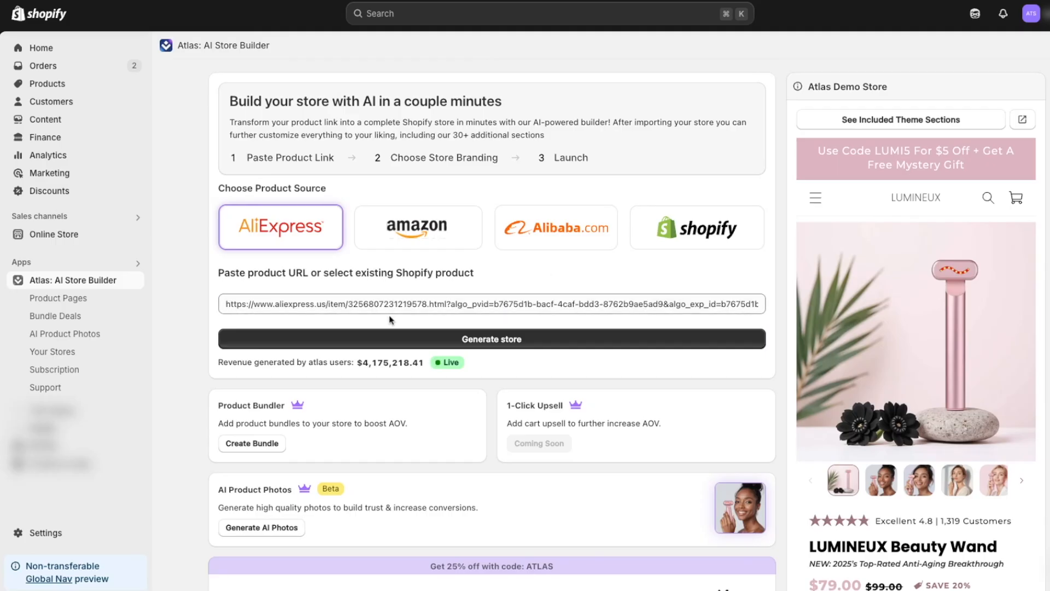
{"action": "left_click", "coordinate": [451, 341]}
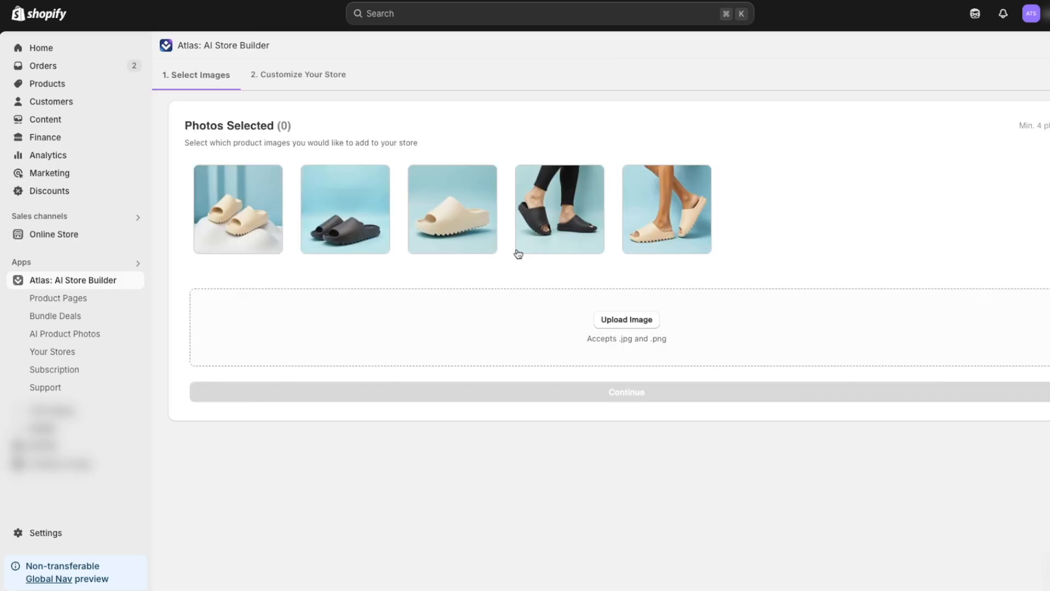
Select all five slide product photos for the store and continue to the store customization.
{"action": "left_click", "coordinate": [251, 195]}
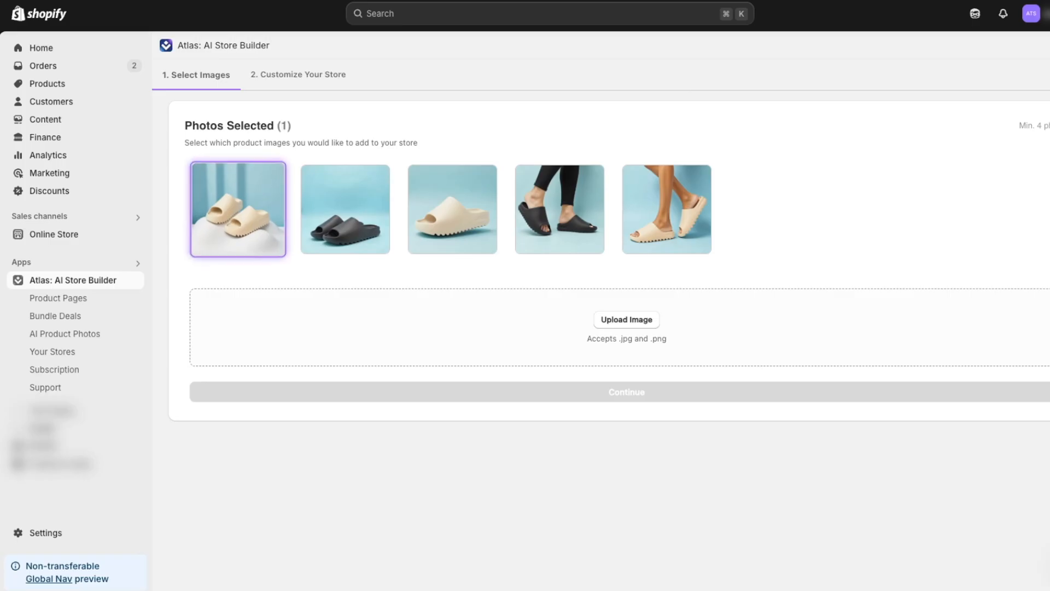
{"action": "left_click", "coordinate": [355, 220]}
{"action": "left_click", "coordinate": [460, 220]}
{"action": "left_click", "coordinate": [575, 217]}
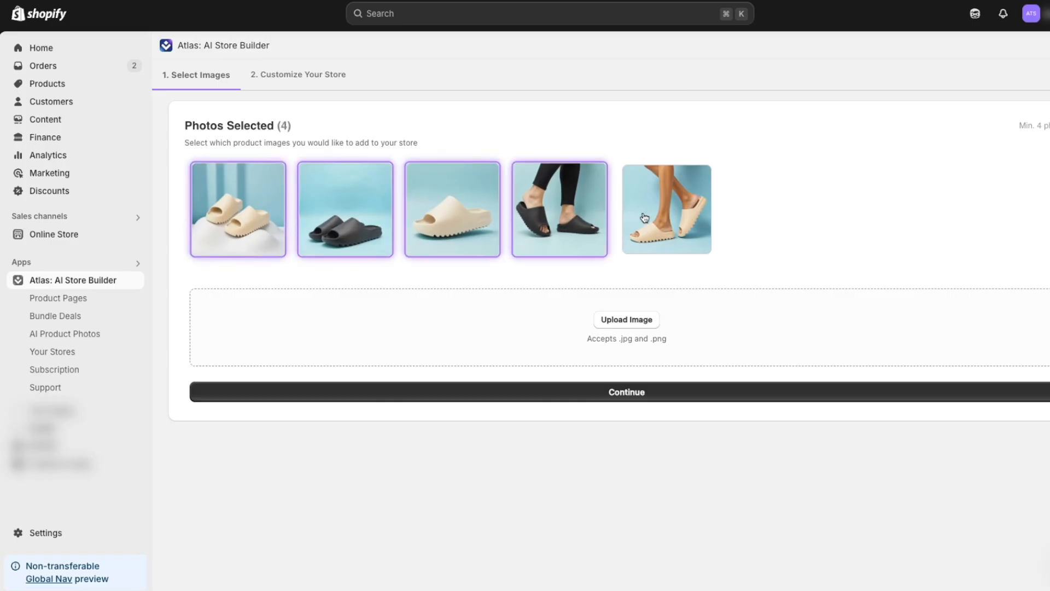
{"action": "left_click", "coordinate": [650, 217]}
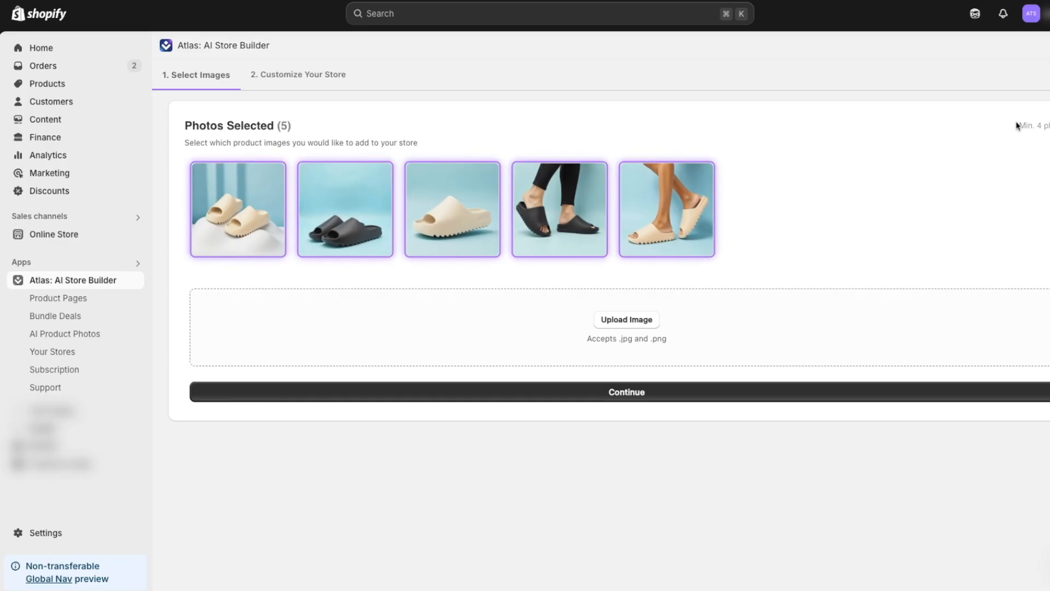
{"action": "left_click_drag", "start_coordinate": [1019, 125], "coordinate": [1047, 125]}
{"action": "left_click", "coordinate": [948, 128]}
{"action": "left_click", "coordinate": [589, 392]}
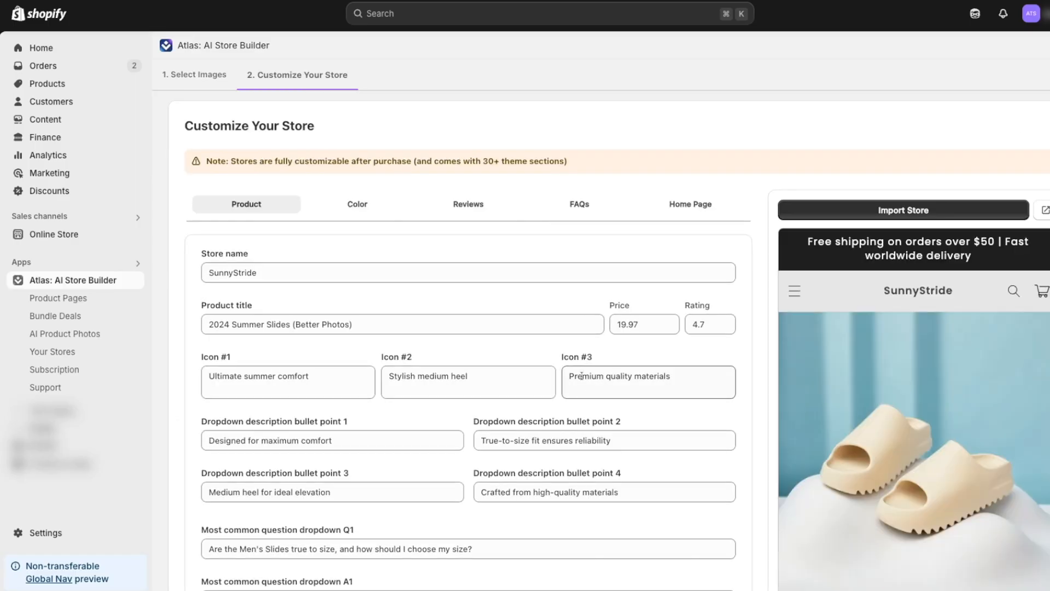
Examine the generated store's preview from the product photos down to the frequently asked questions and back.
{"action": "scroll", "coordinate": [447, 140], "scroll_direction": "down", "scroll_amount": 1}
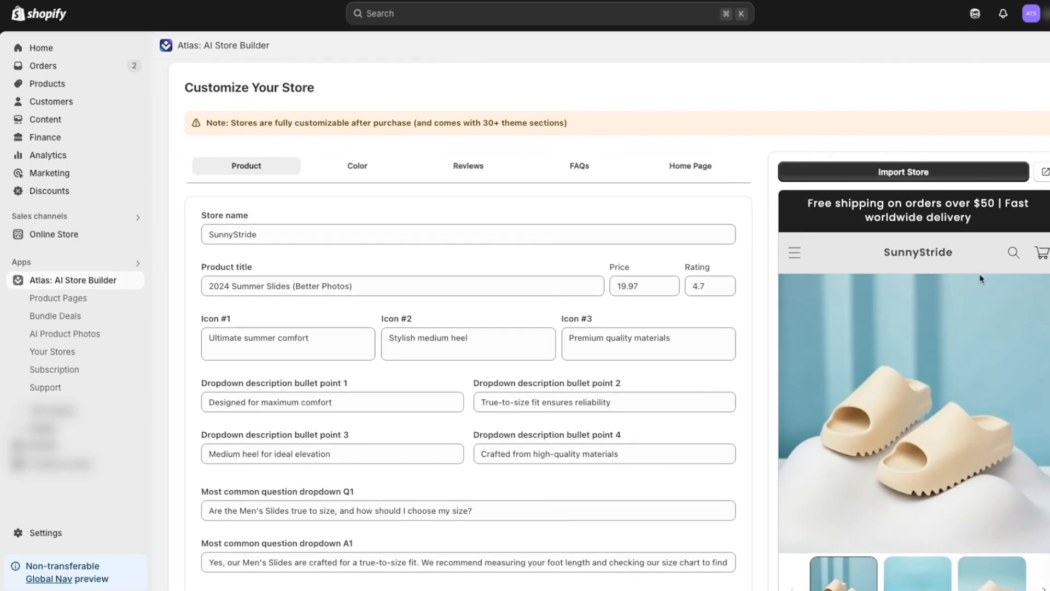
{"action": "scroll", "coordinate": [953, 321], "scroll_direction": "down", "scroll_amount": 10}
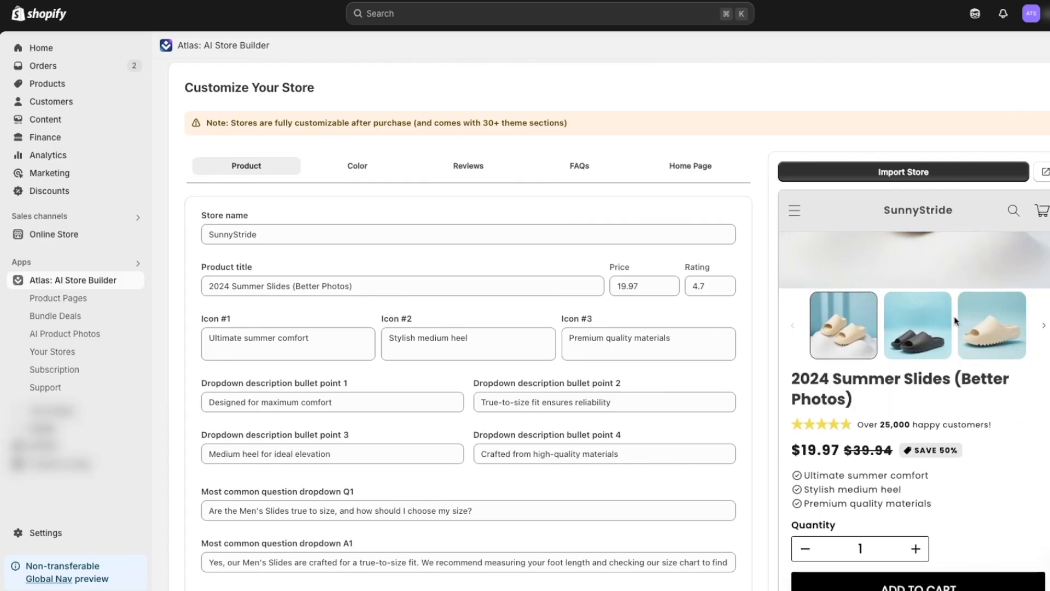
{"action": "scroll", "coordinate": [885, 355], "scroll_direction": "down", "scroll_amount": 15}
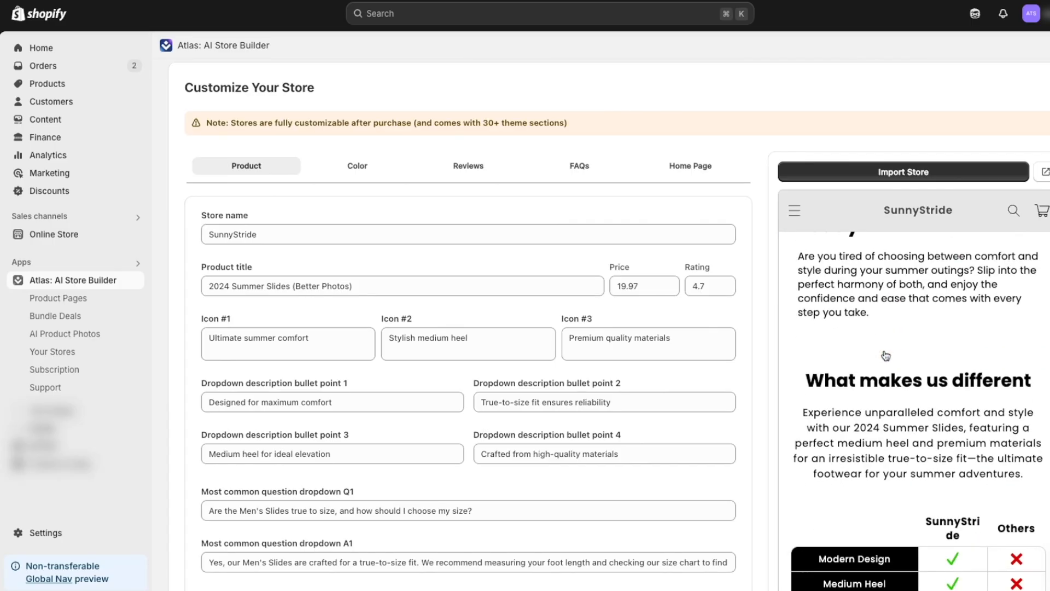
{"action": "scroll", "coordinate": [893, 385], "scroll_direction": "down", "scroll_amount": 15}
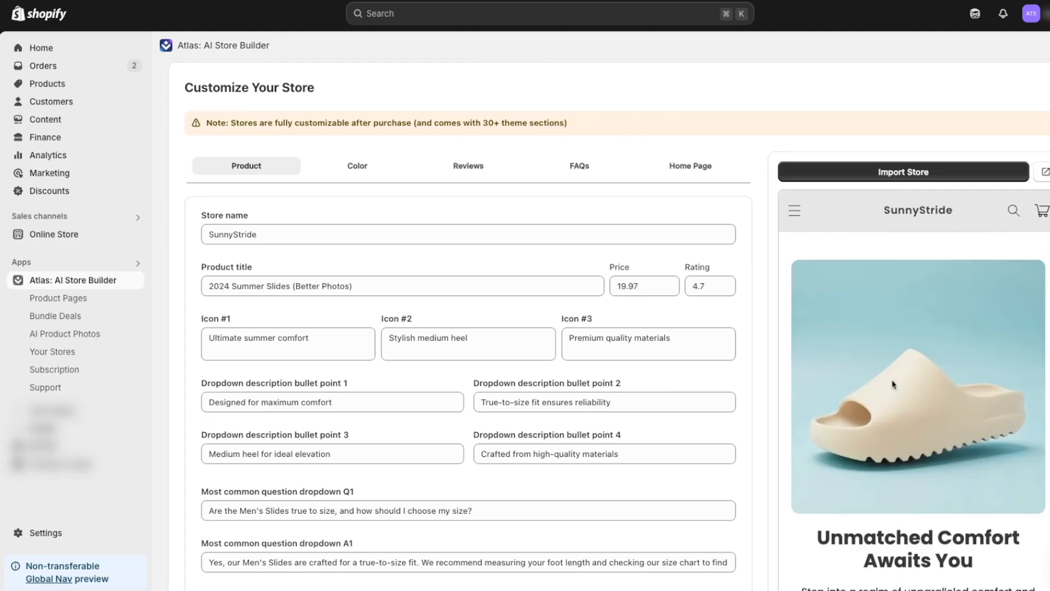
{"action": "scroll", "coordinate": [894, 384], "scroll_direction": "down", "scroll_amount": 12}
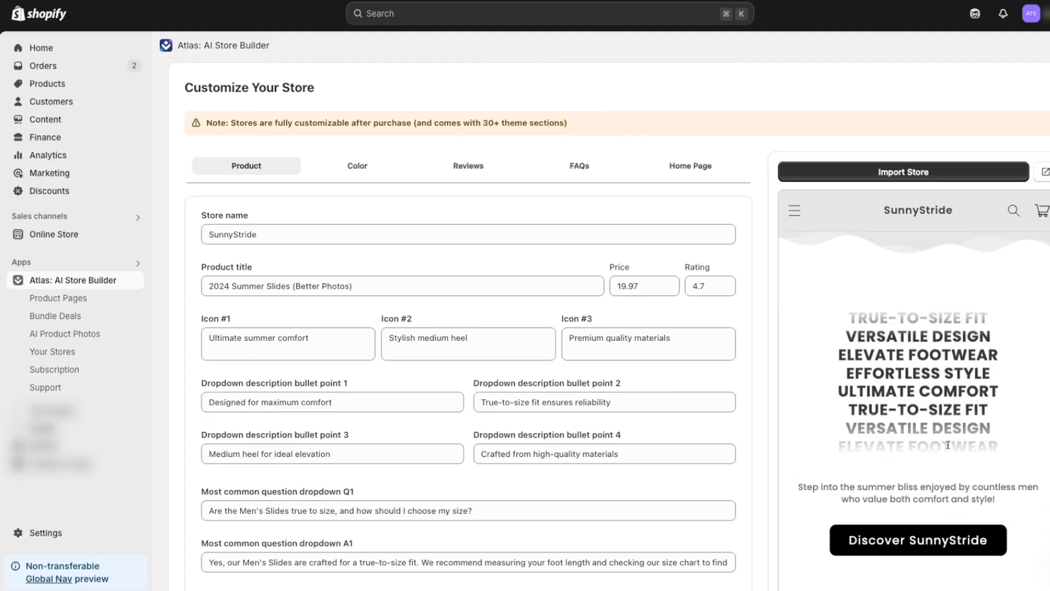
{"action": "scroll", "coordinate": [948, 444], "scroll_direction": "down", "scroll_amount": 6}
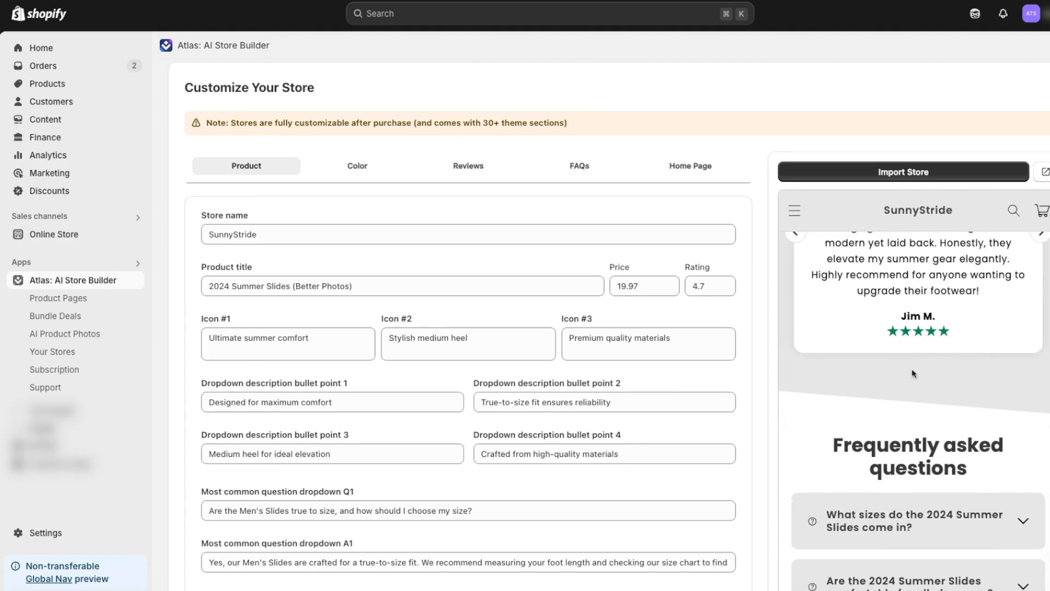
{"action": "scroll", "coordinate": [924, 405], "scroll_direction": "up", "scroll_amount": 20}
{"action": "scroll", "coordinate": [912, 373], "scroll_direction": "up", "scroll_amount": 10}
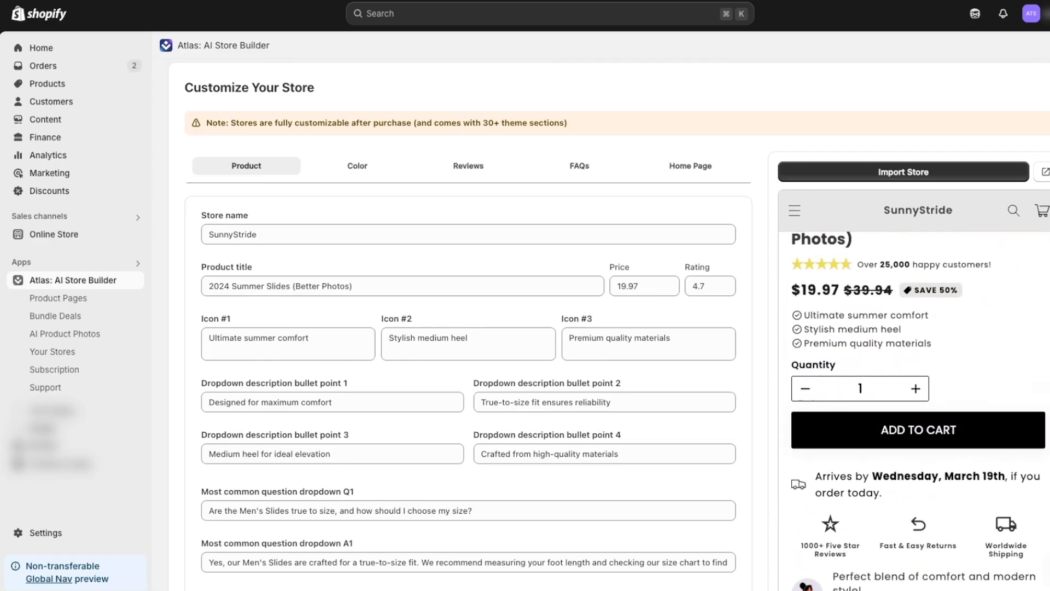
Read the expandable product description in the store preview, collapse it, and view the sections below it.
{"action": "scroll", "coordinate": [927, 358], "scroll_direction": "down", "scroll_amount": 4}
{"action": "left_click", "coordinate": [927, 358]}
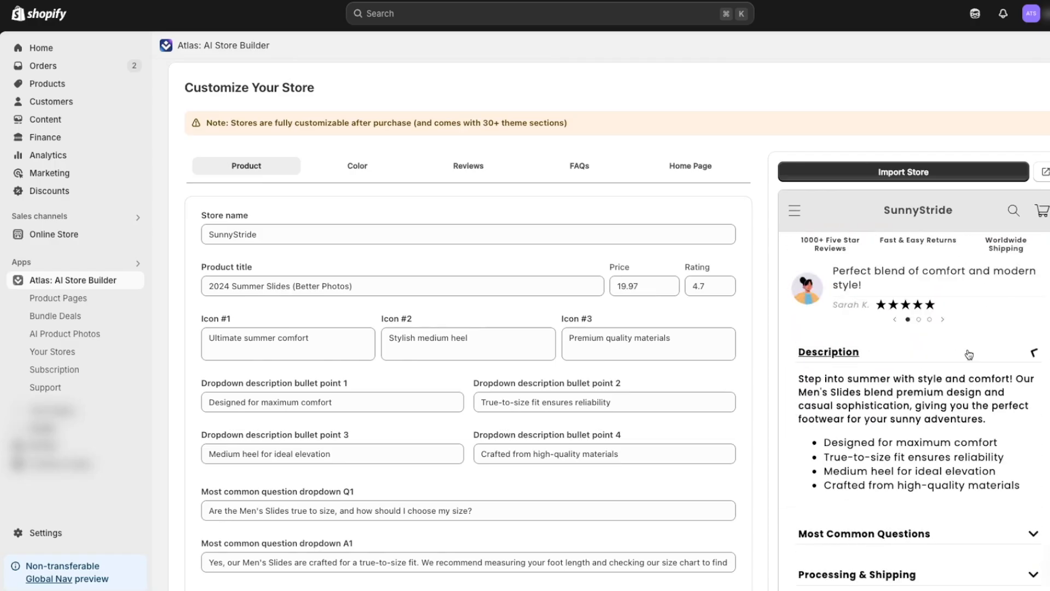
{"action": "left_click", "coordinate": [1033, 353]}
{"action": "scroll", "coordinate": [942, 387], "scroll_direction": "down", "scroll_amount": 10}
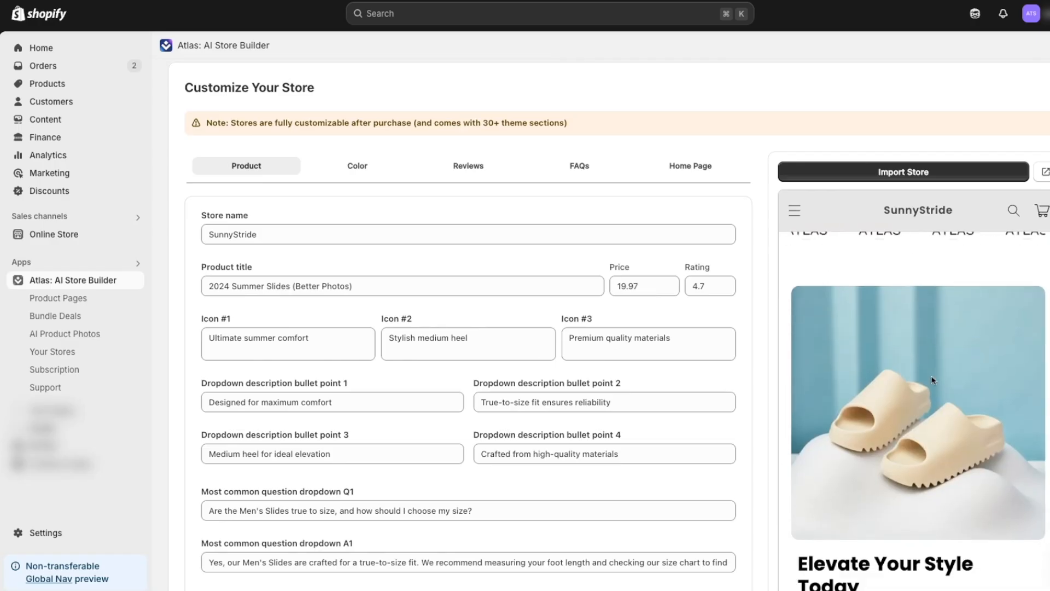
{"action": "scroll", "coordinate": [848, 341], "scroll_direction": "down", "scroll_amount": 4}
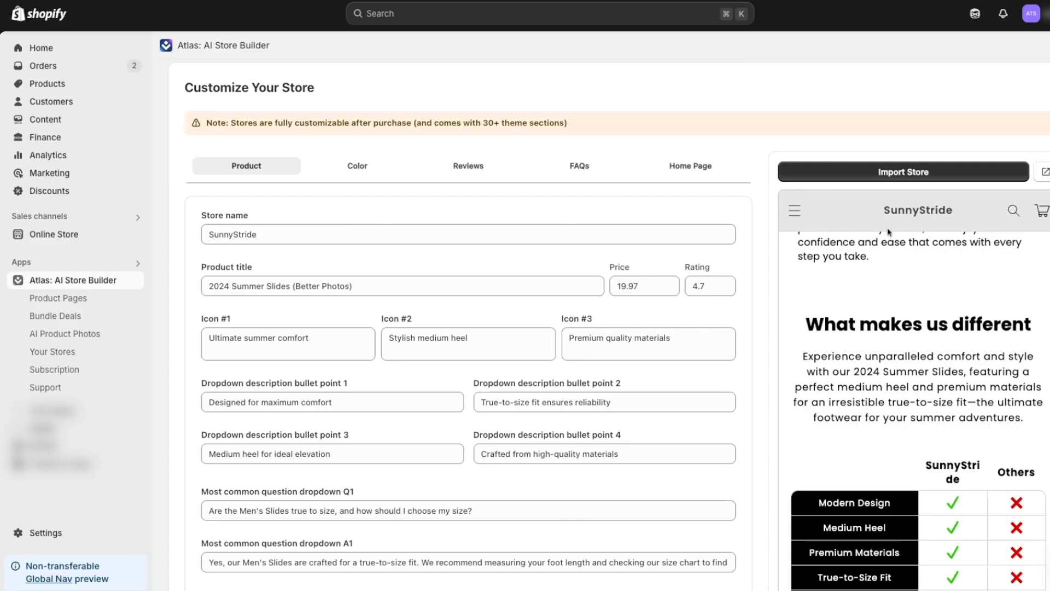
Review the generated product texts, FAQs, customer reviews and home page content of the store.
{"action": "scroll", "coordinate": [438, 375], "scroll_direction": "down", "scroll_amount": 10}
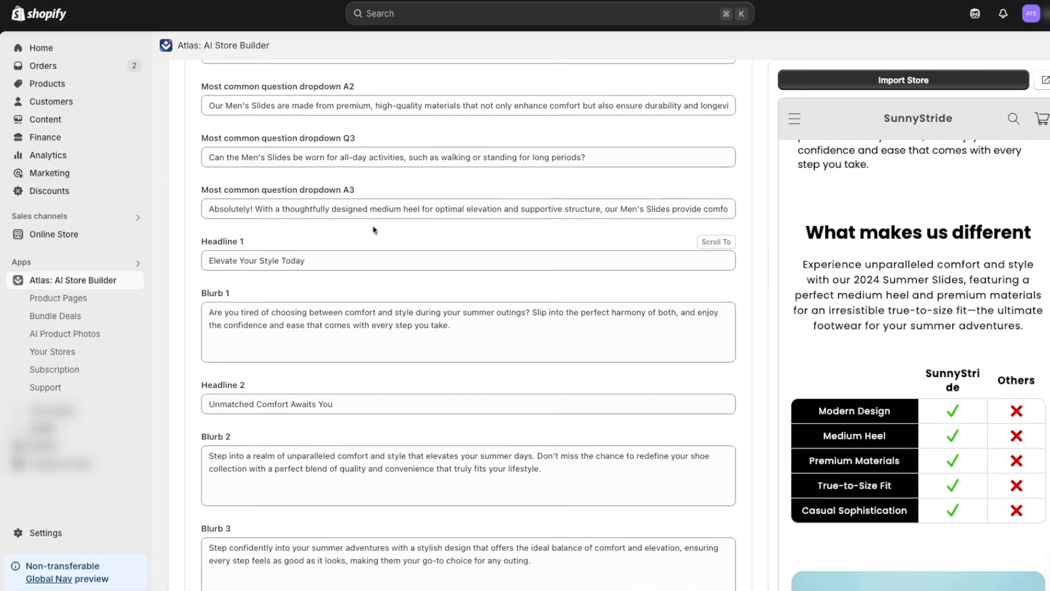
{"action": "scroll", "coordinate": [374, 230], "scroll_direction": "up", "scroll_amount": 12}
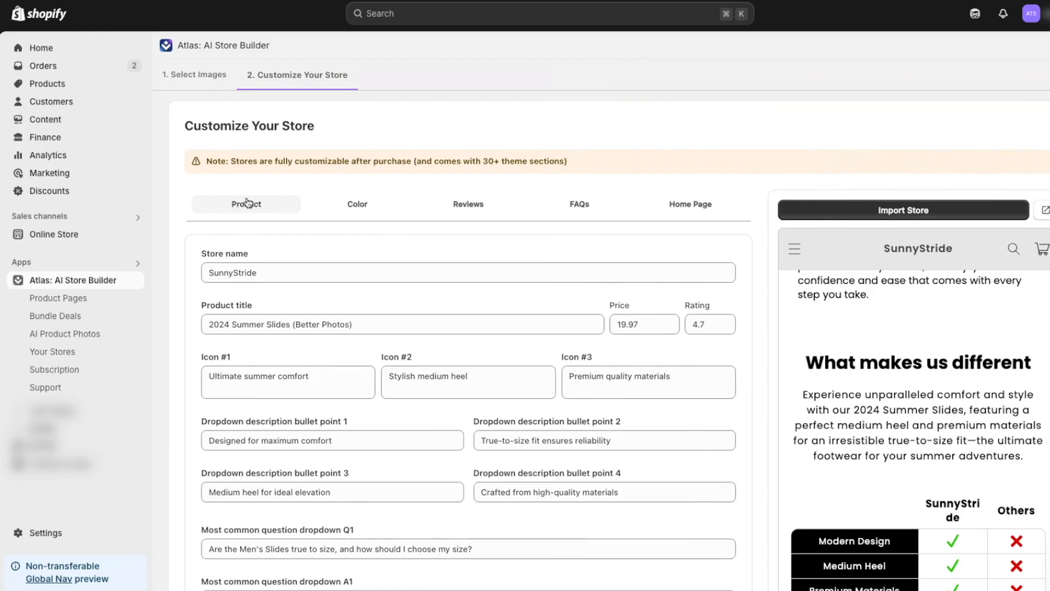
{"action": "left_click", "coordinate": [589, 209]}
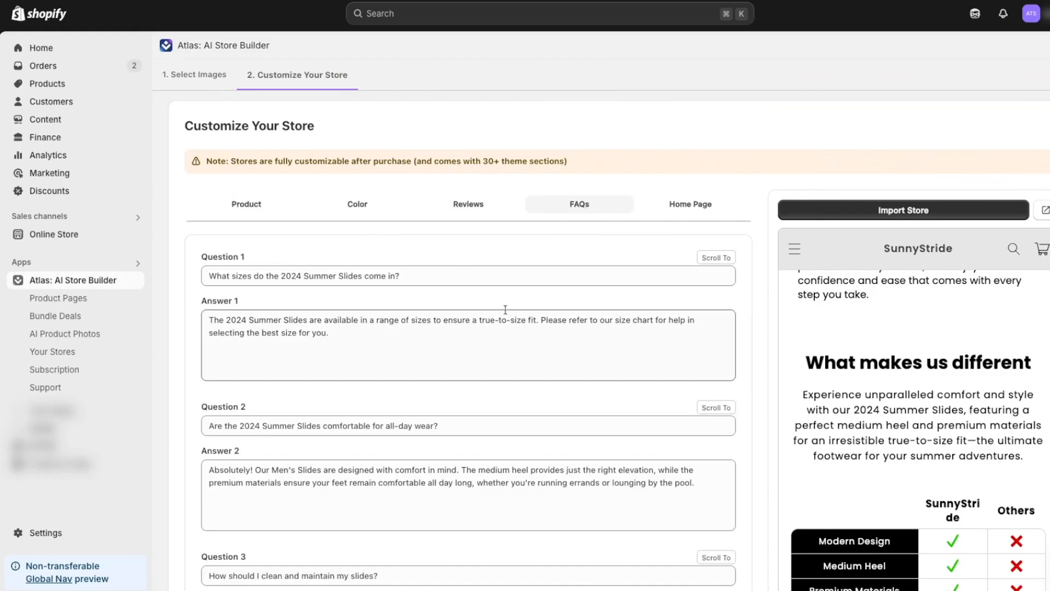
{"action": "left_click", "coordinate": [469, 207]}
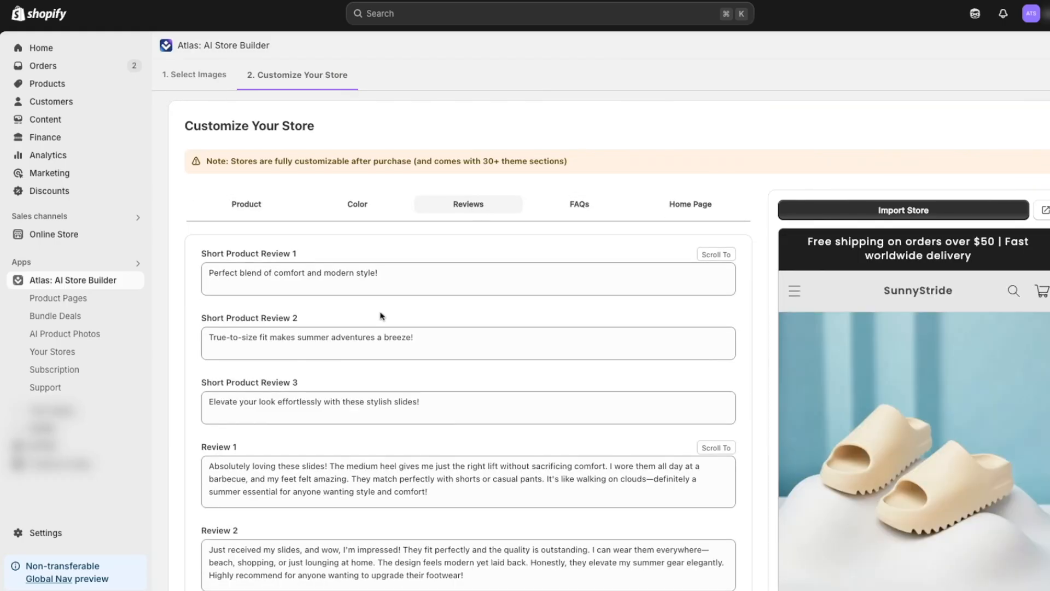
{"action": "left_click", "coordinate": [718, 207]}
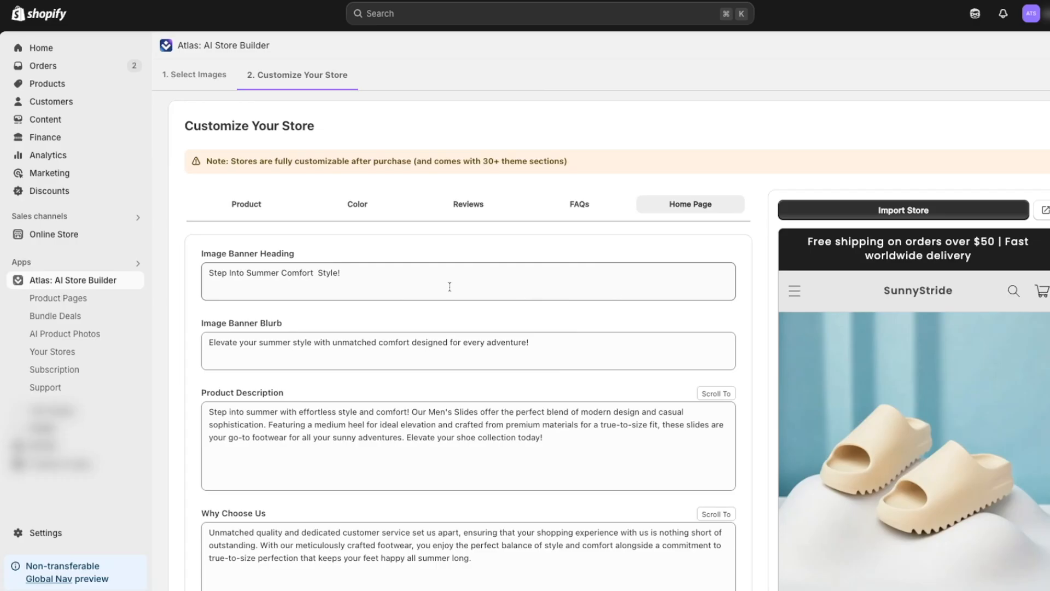
{"action": "scroll", "coordinate": [449, 287], "scroll_direction": "down", "scroll_amount": 5}
{"action": "scroll", "coordinate": [449, 287], "scroll_direction": "up", "scroll_amount": 5}
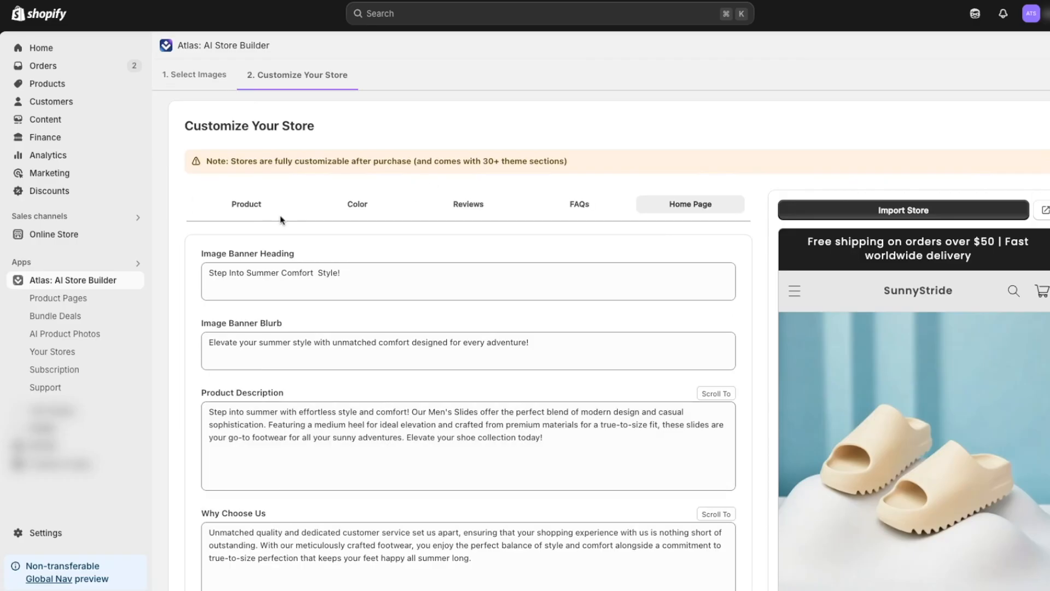
Apply the orange color preset to the store and change the primary color to light blue #b8bcff.
{"action": "left_click", "coordinate": [365, 213]}
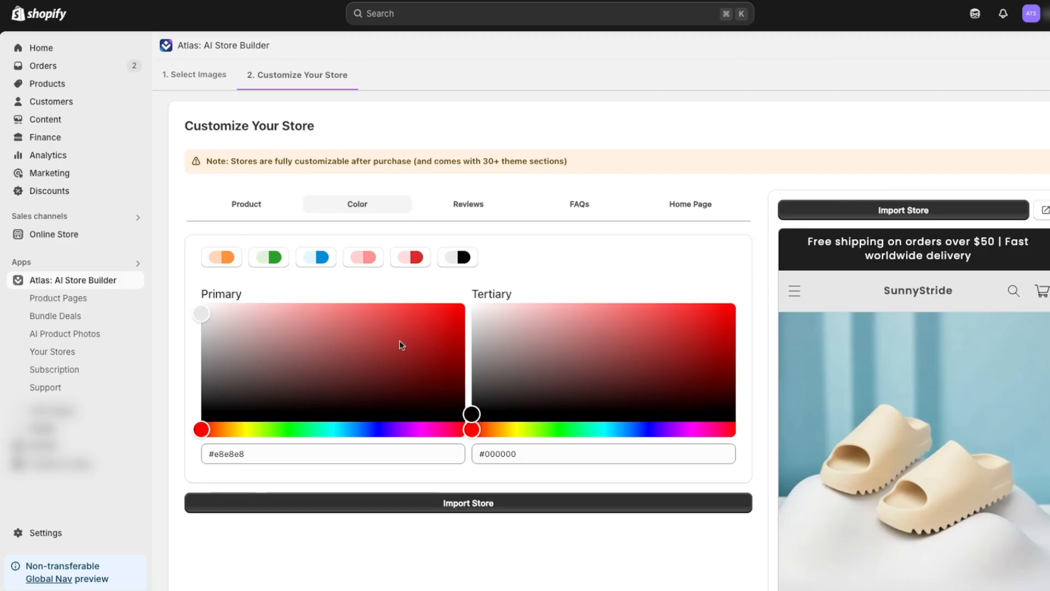
{"action": "left_click", "coordinate": [231, 259]}
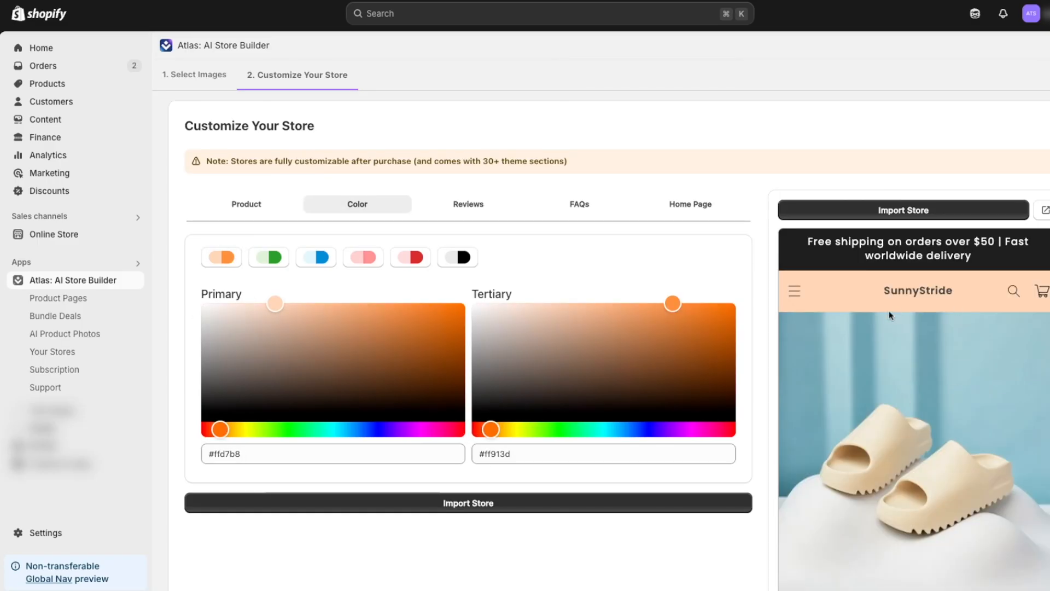
{"action": "scroll", "coordinate": [889, 315], "scroll_direction": "down", "scroll_amount": 10}
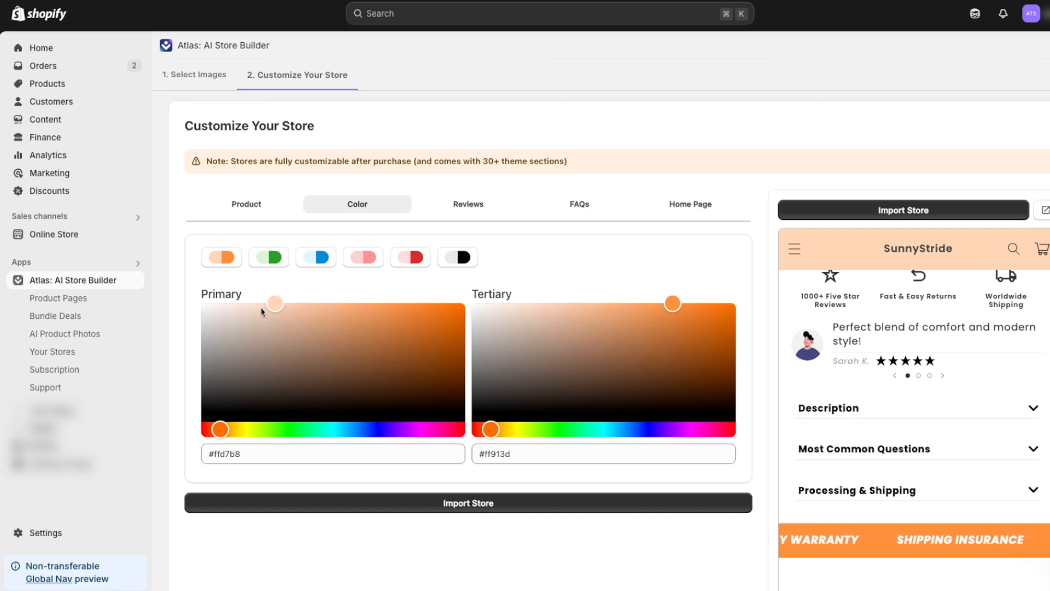
{"action": "left_click", "coordinate": [375, 430]}
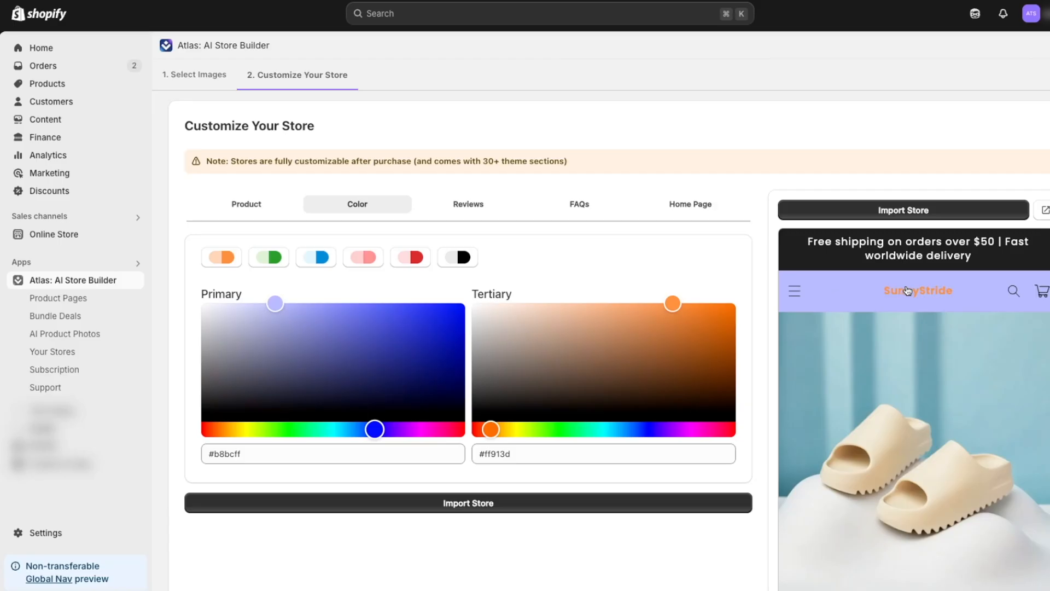
Reapply the orange color preset to the store and check the recolored sections in the preview.
{"action": "left_click", "coordinate": [234, 261]}
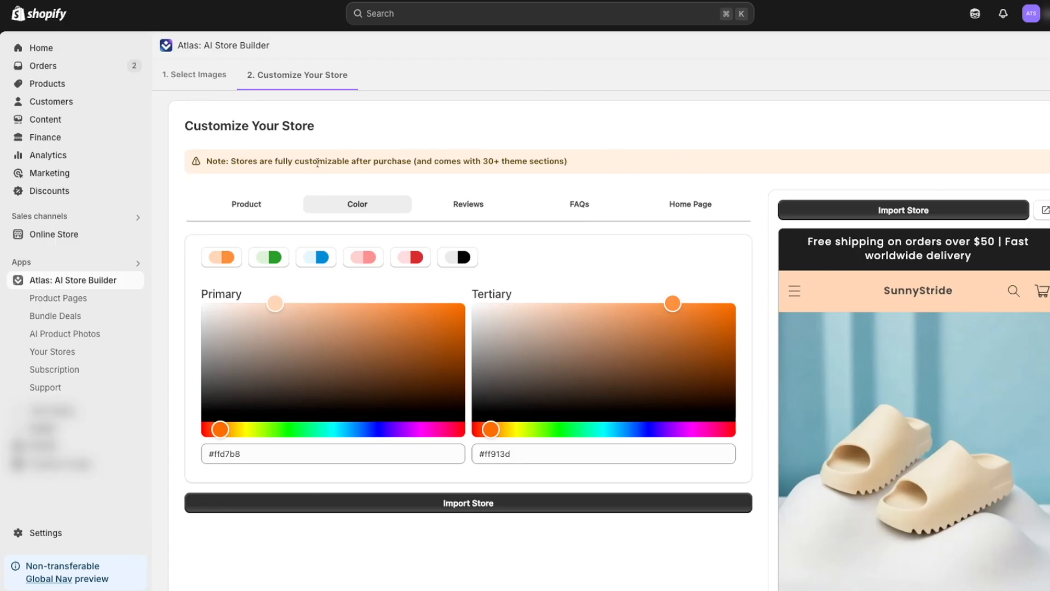
{"action": "scroll", "coordinate": [917, 393], "scroll_direction": "down", "scroll_amount": 15}
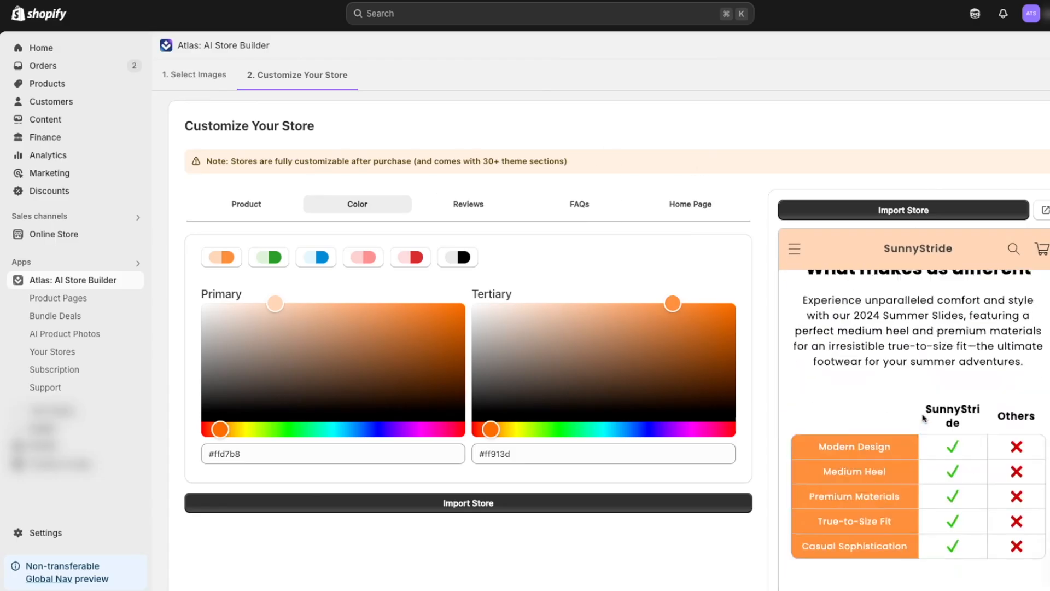
{"action": "scroll", "coordinate": [902, 369], "scroll_direction": "down", "scroll_amount": 10}
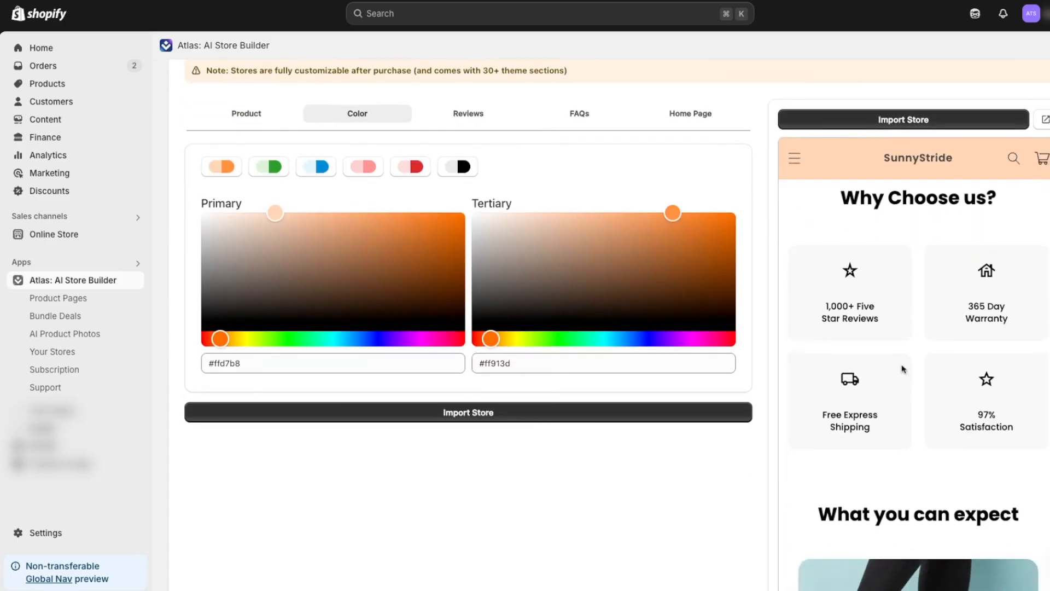
{"action": "scroll", "coordinate": [903, 369], "scroll_direction": "down", "scroll_amount": 4}
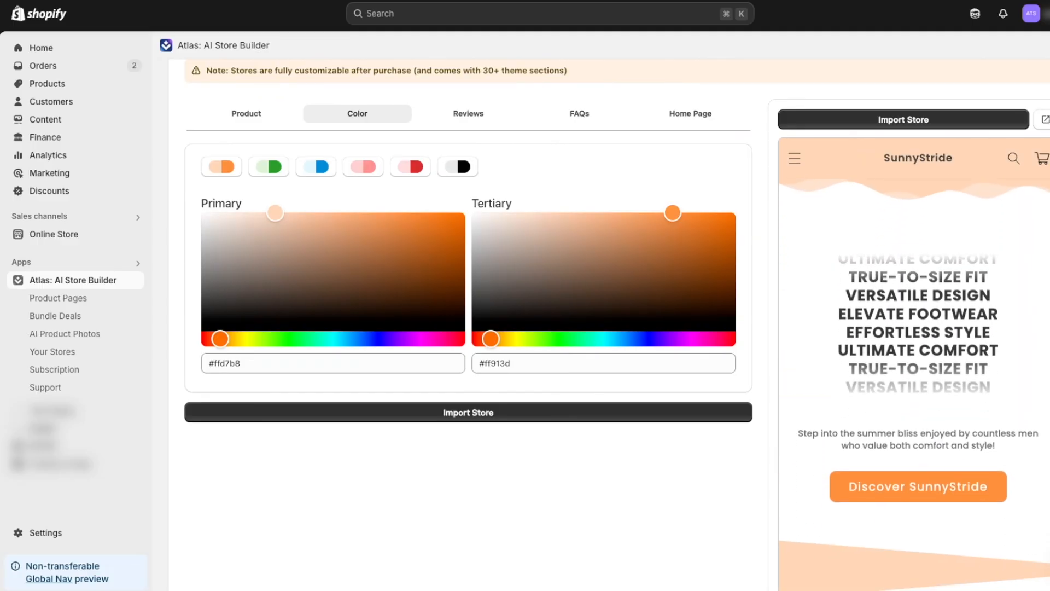
{"action": "scroll", "coordinate": [917, 370], "scroll_direction": "up", "scroll_amount": 5}
{"action": "scroll", "coordinate": [912, 383], "scroll_direction": "up", "scroll_amount": 15}
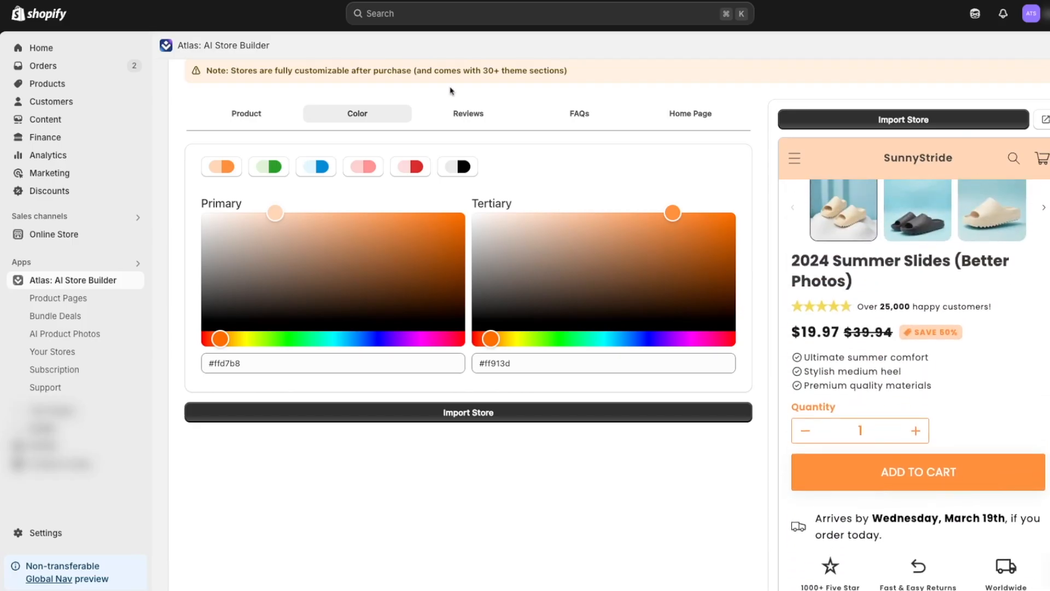
Import the customized store, approve the 10-credit charge, and view the imported store among the themes.
{"action": "scroll", "coordinate": [536, 117], "scroll_direction": "up", "scroll_amount": 2}
{"action": "scroll", "coordinate": [535, 125], "scroll_direction": "up", "scroll_amount": 1}
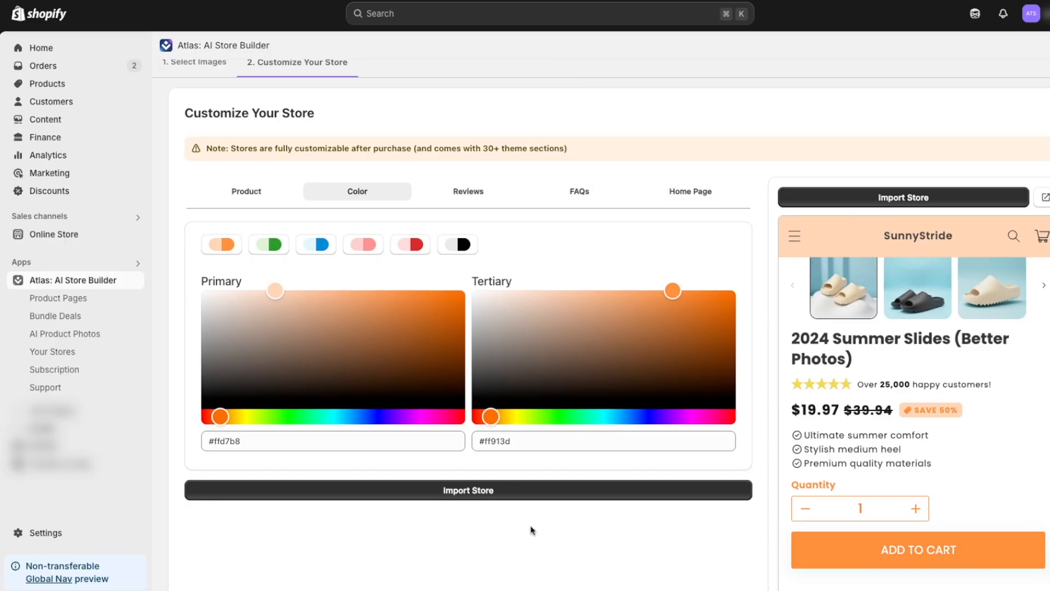
{"action": "left_click", "coordinate": [512, 498]}
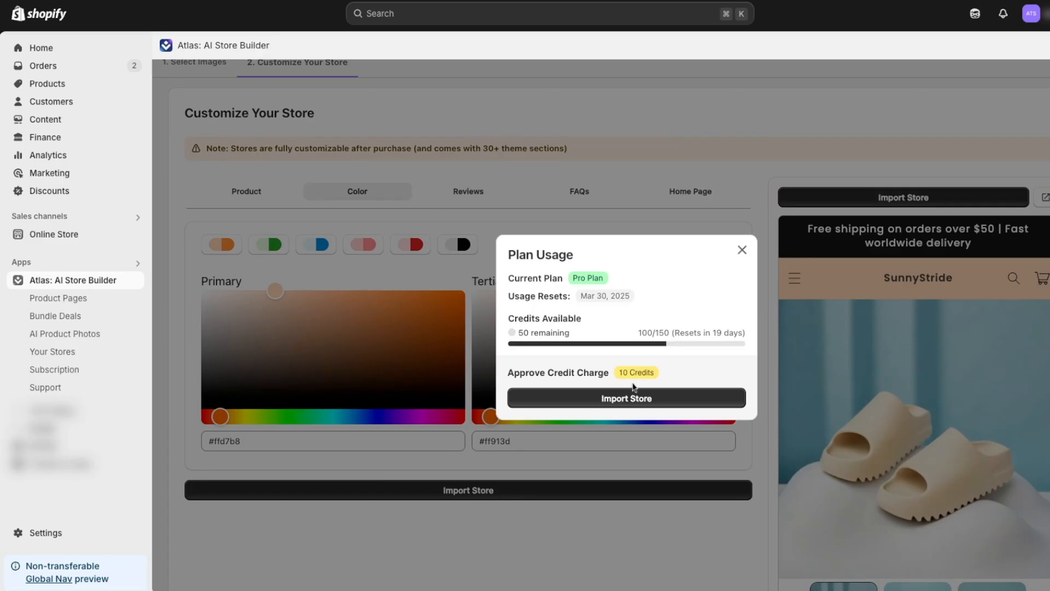
{"action": "left_click", "coordinate": [635, 399]}
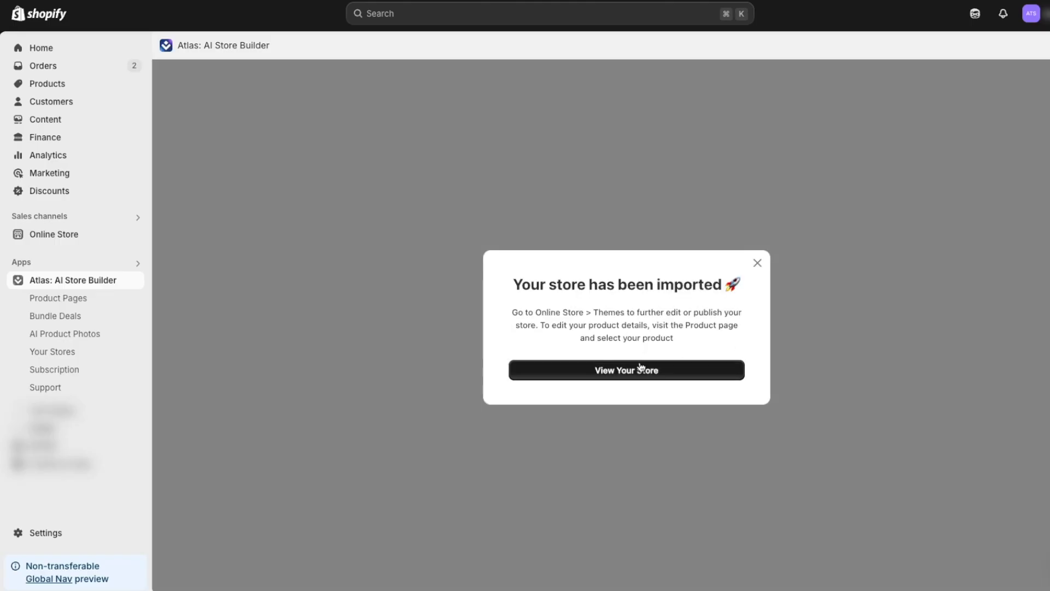
{"action": "left_click", "coordinate": [644, 367]}
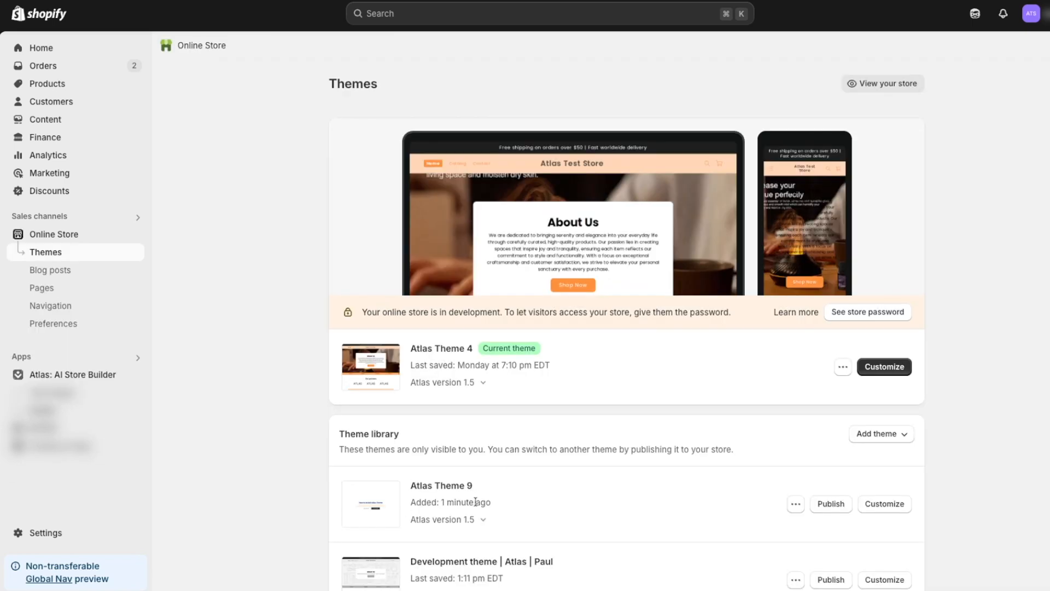
Open Atlas Theme 9 for customization and enable the Atlas app embed.
{"action": "left_click", "coordinate": [877, 508]}
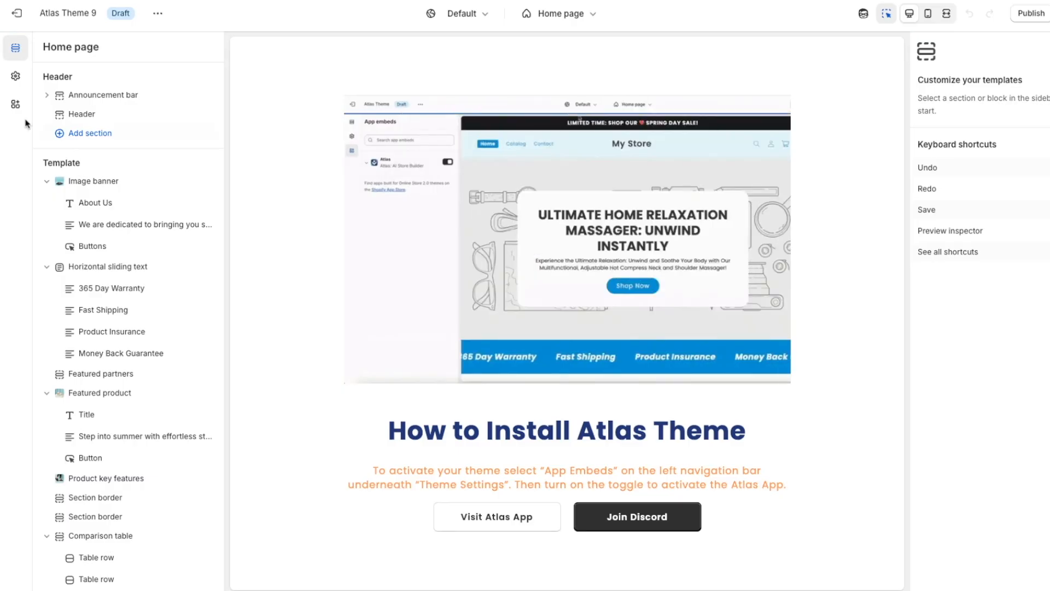
{"action": "left_click", "coordinate": [16, 104]}
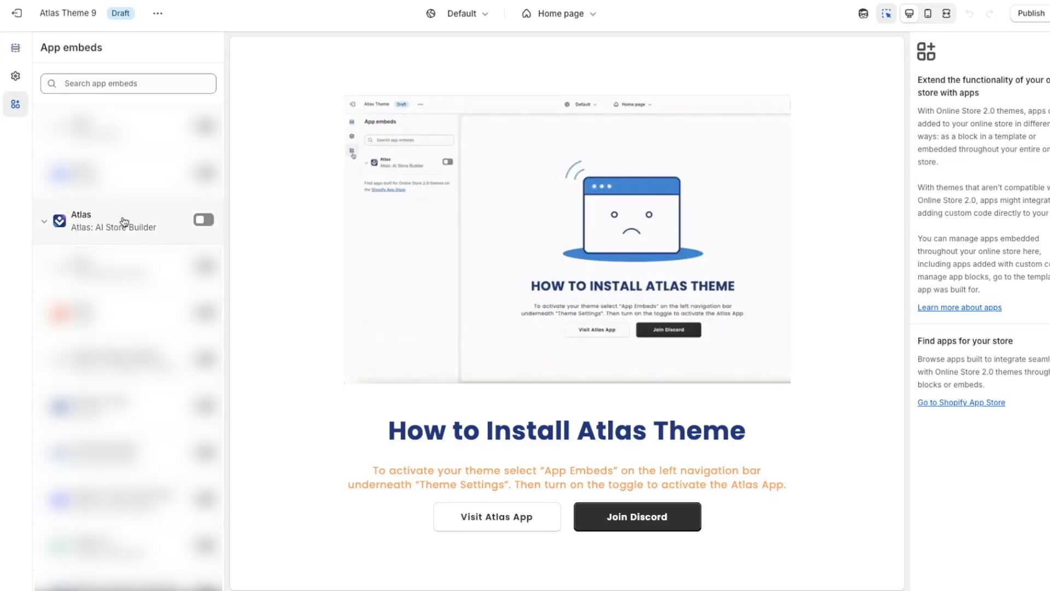
{"action": "left_click", "coordinate": [204, 220]}
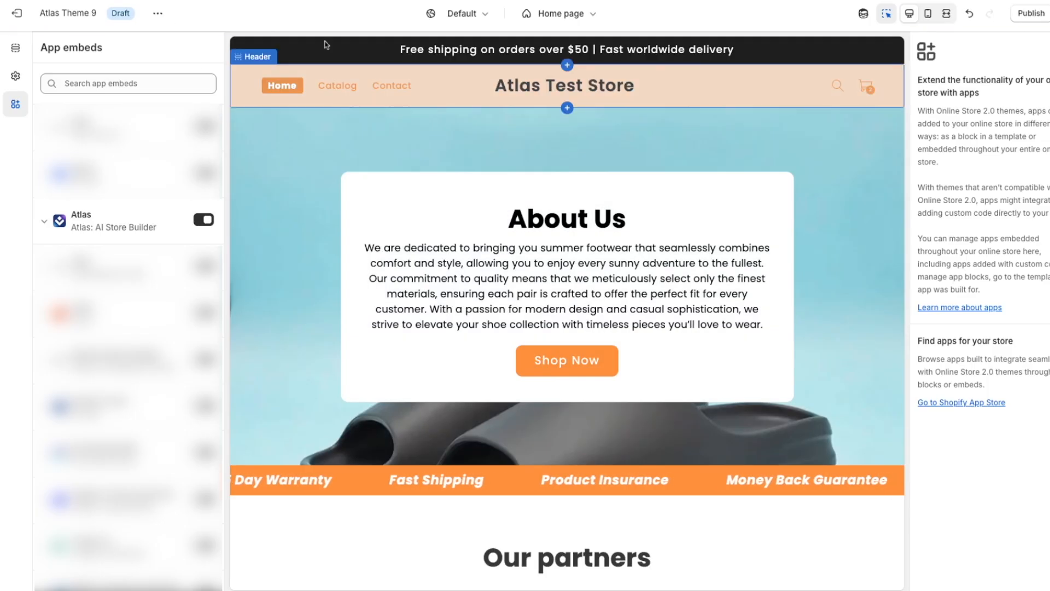
Show the theme's sections, follow the home page's Shop Now link, and examine the product page down to the Featured on section and back.
{"action": "left_click", "coordinate": [18, 53]}
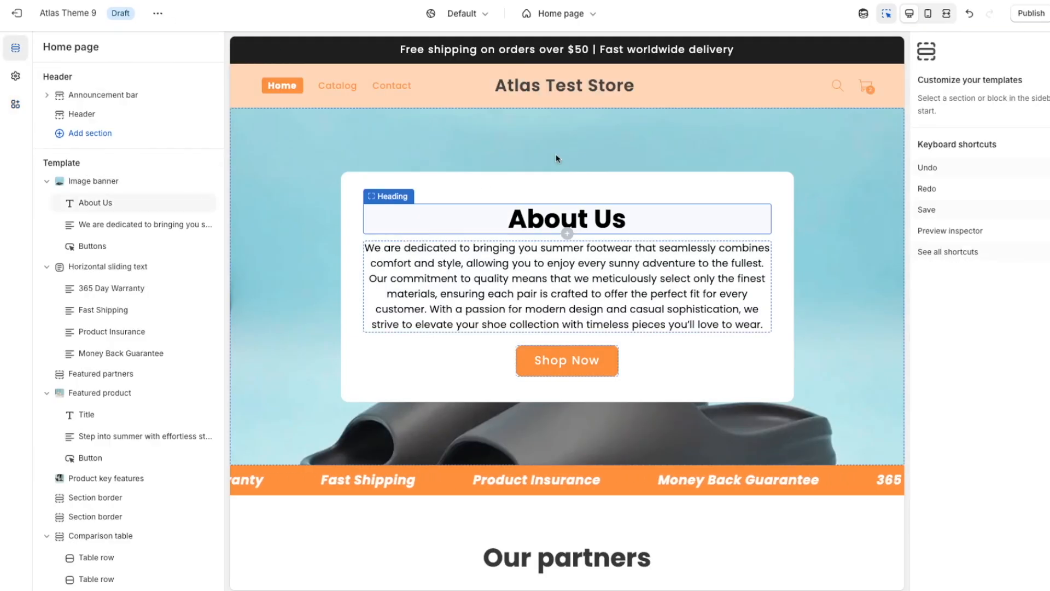
{"action": "left_click", "coordinate": [573, 362]}
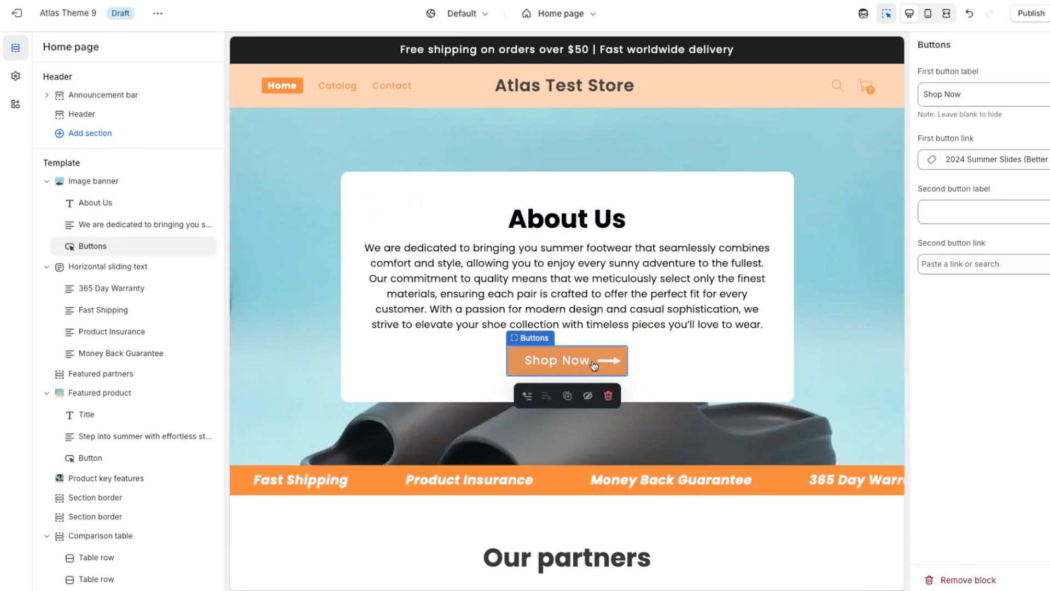
{"action": "left_click", "coordinate": [578, 364]}
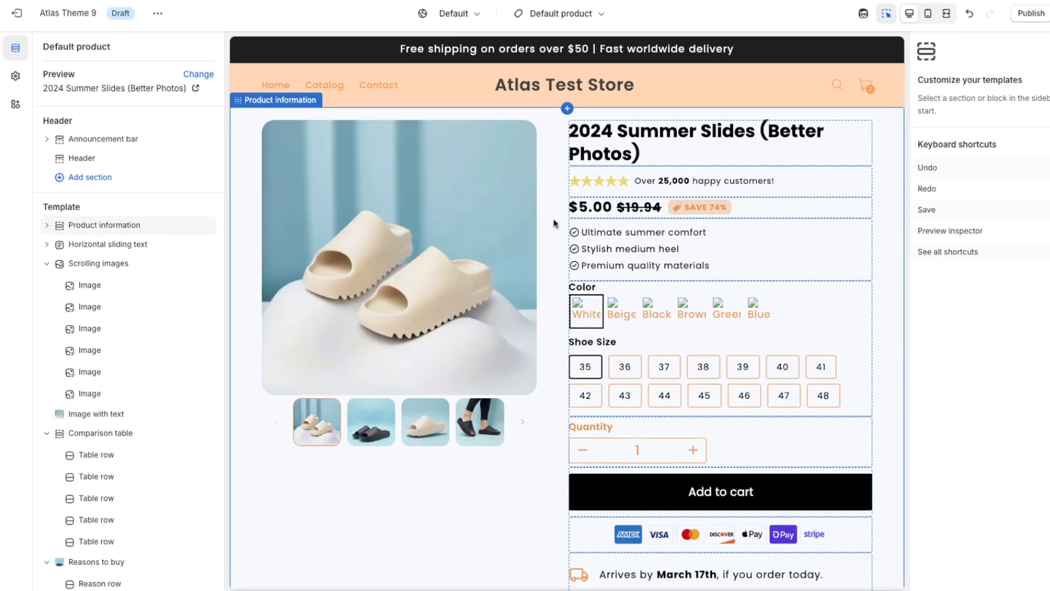
{"action": "scroll", "coordinate": [554, 223], "scroll_direction": "down", "scroll_amount": 10}
{"action": "scroll", "coordinate": [554, 223], "scroll_direction": "down", "scroll_amount": 15}
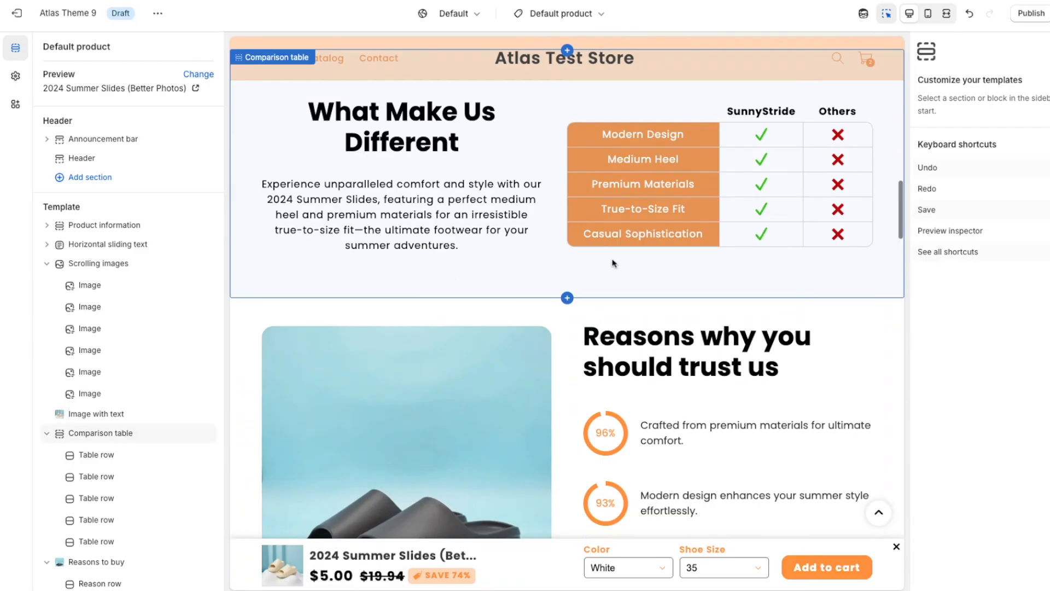
{"action": "scroll", "coordinate": [560, 362], "scroll_direction": "down", "scroll_amount": 15}
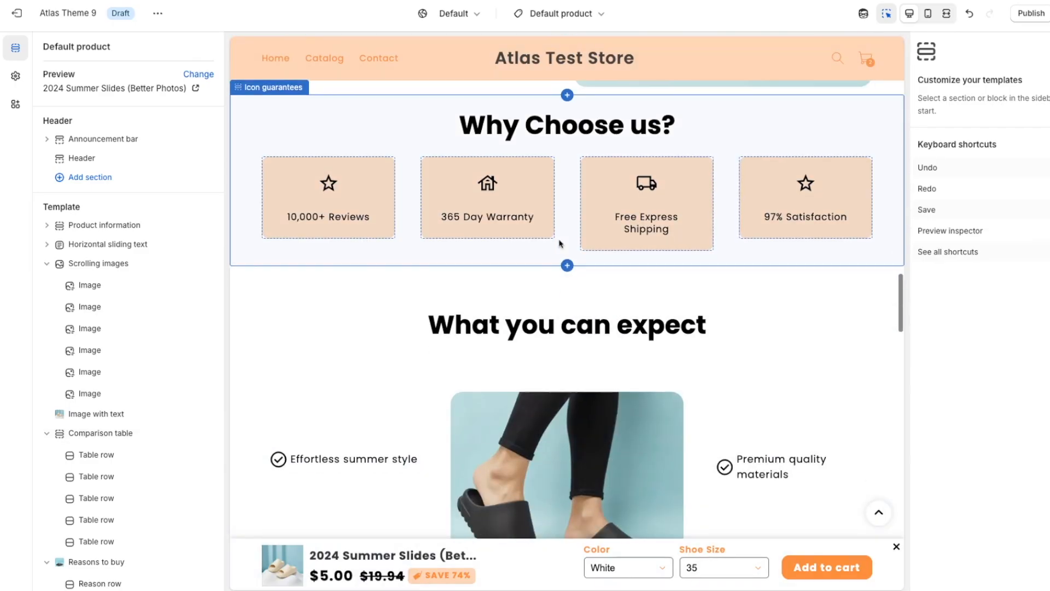
{"action": "scroll", "coordinate": [573, 259], "scroll_direction": "down", "scroll_amount": 15}
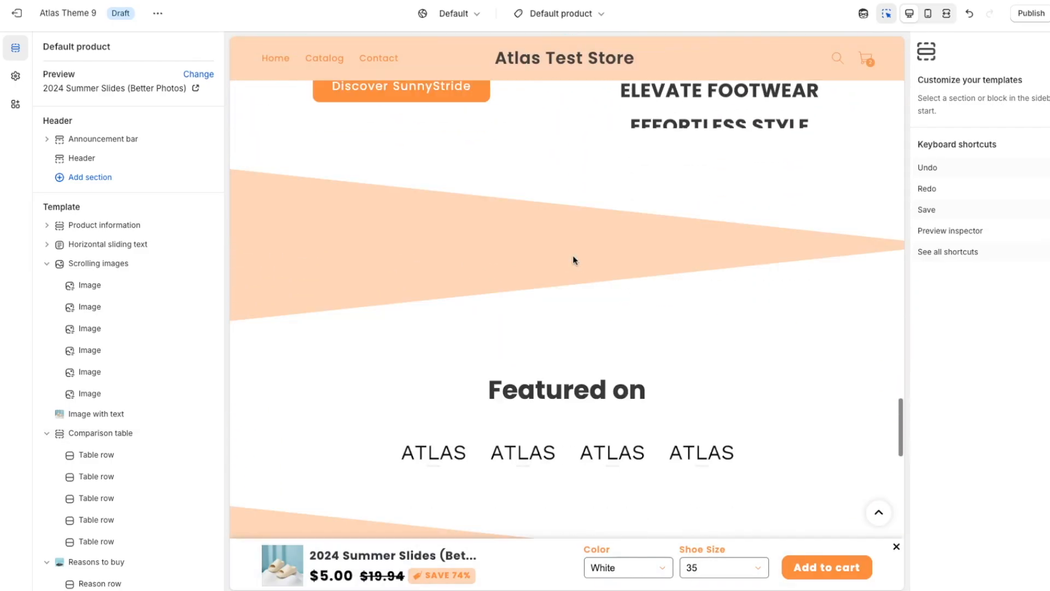
{"action": "scroll", "coordinate": [567, 215], "scroll_direction": "up", "scroll_amount": 20}
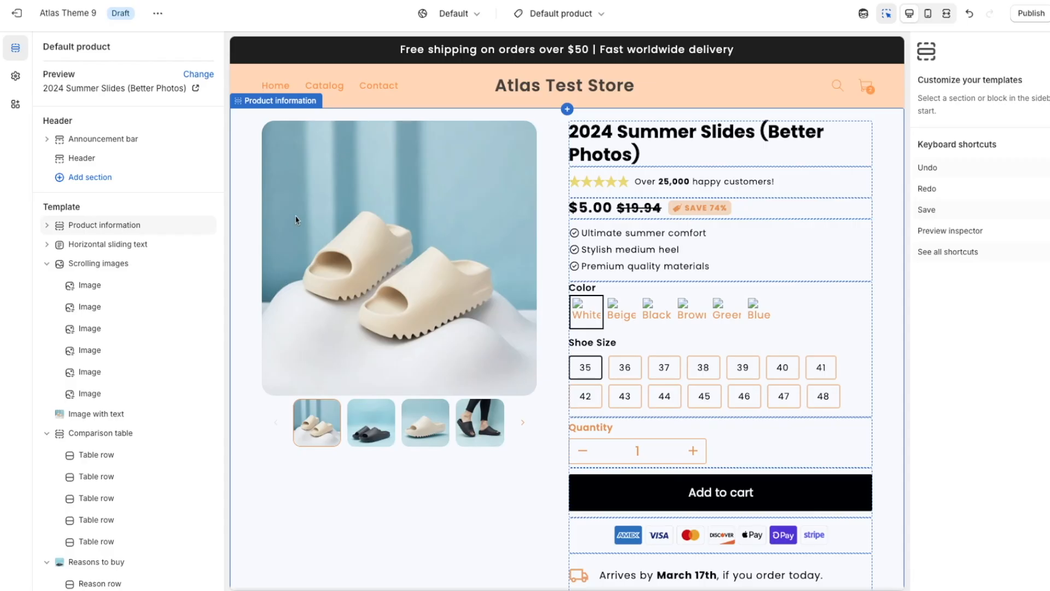
Browse the theme sections available to insert between Product information and Horizontal sliding text.
{"action": "left_click", "coordinate": [128, 235]}
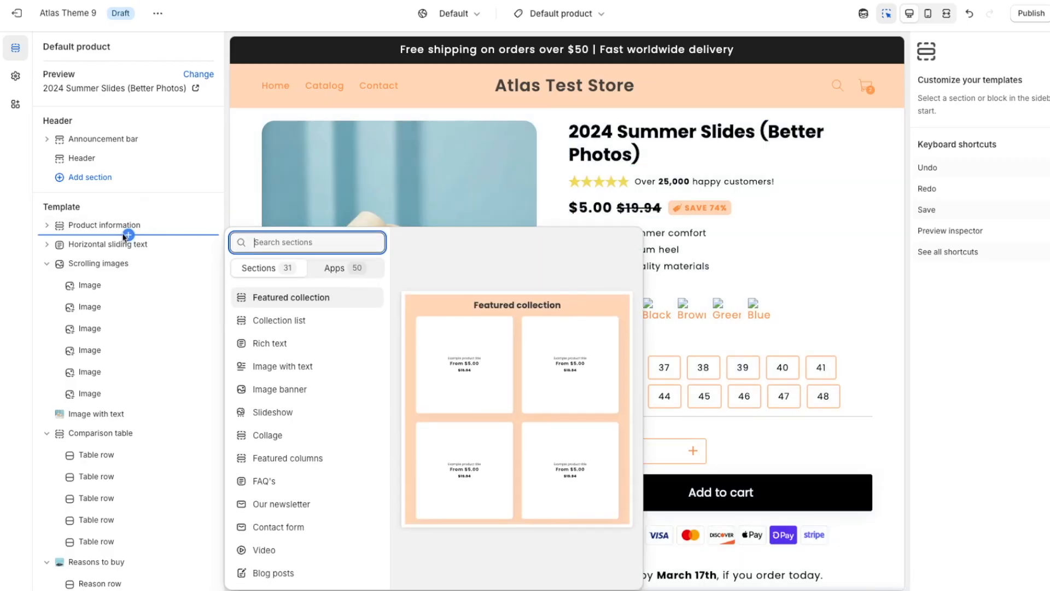
{"action": "scroll", "coordinate": [284, 366], "scroll_direction": "down", "scroll_amount": 5}
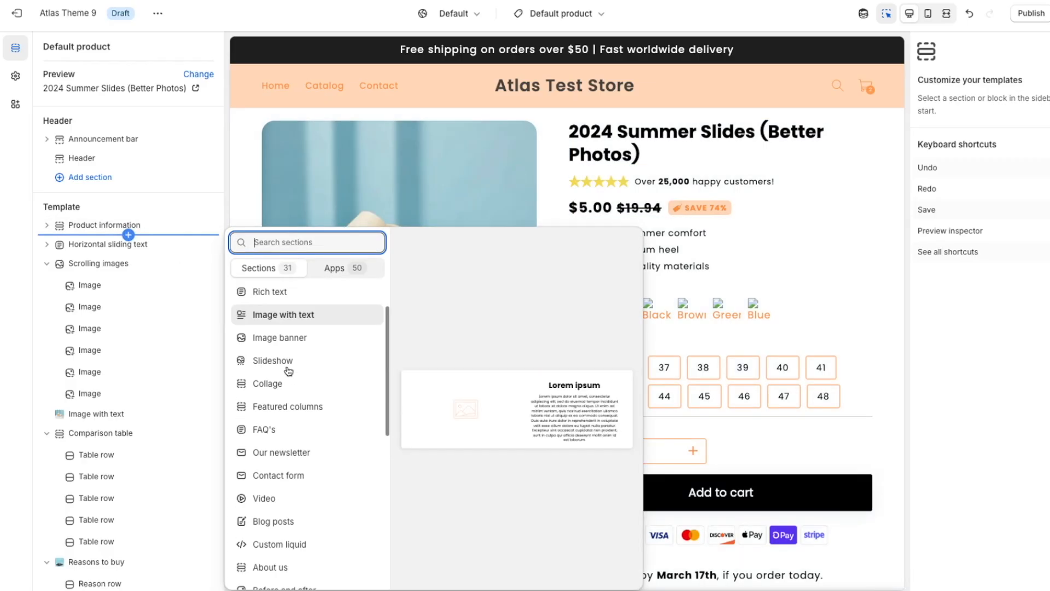
{"action": "scroll", "coordinate": [304, 429], "scroll_direction": "down", "scroll_amount": 5}
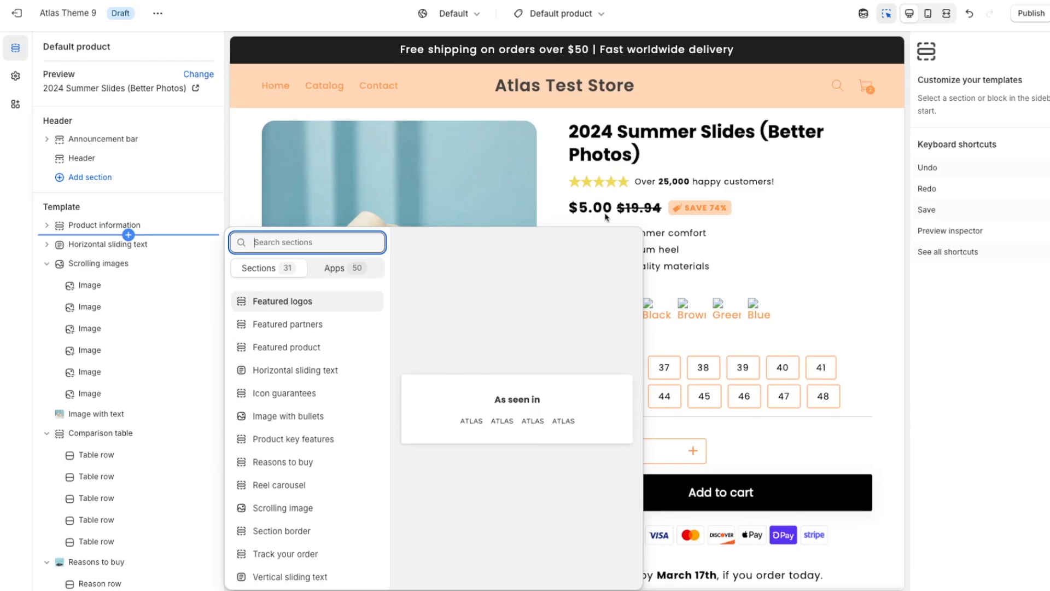
{"action": "scroll", "coordinate": [281, 416], "scroll_direction": "up", "scroll_amount": 10}
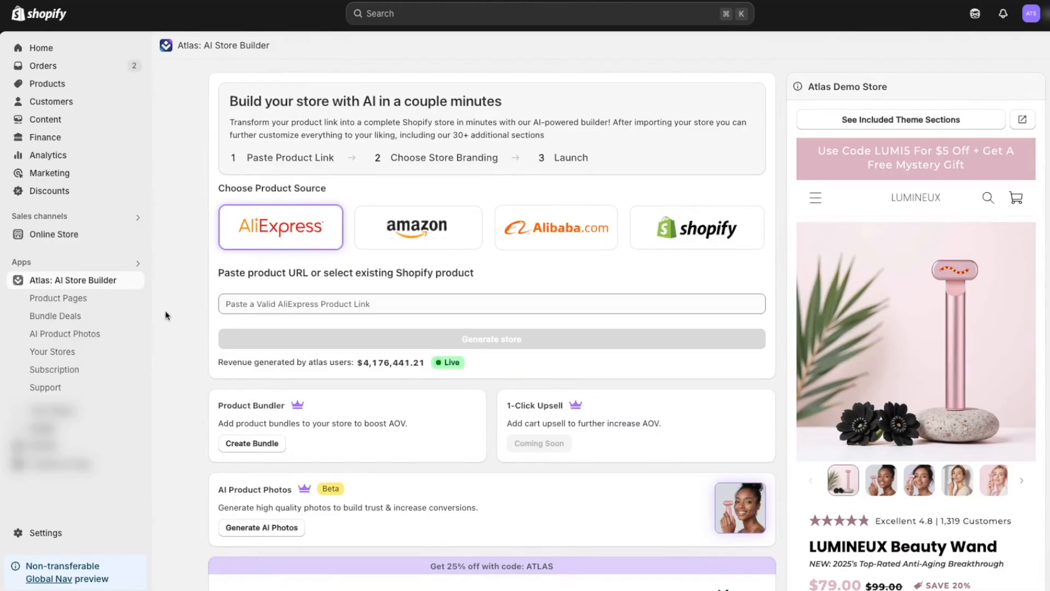
Open the Your Stores page of the Atlas AI Store Builder.
{"action": "left_click", "coordinate": [80, 354]}
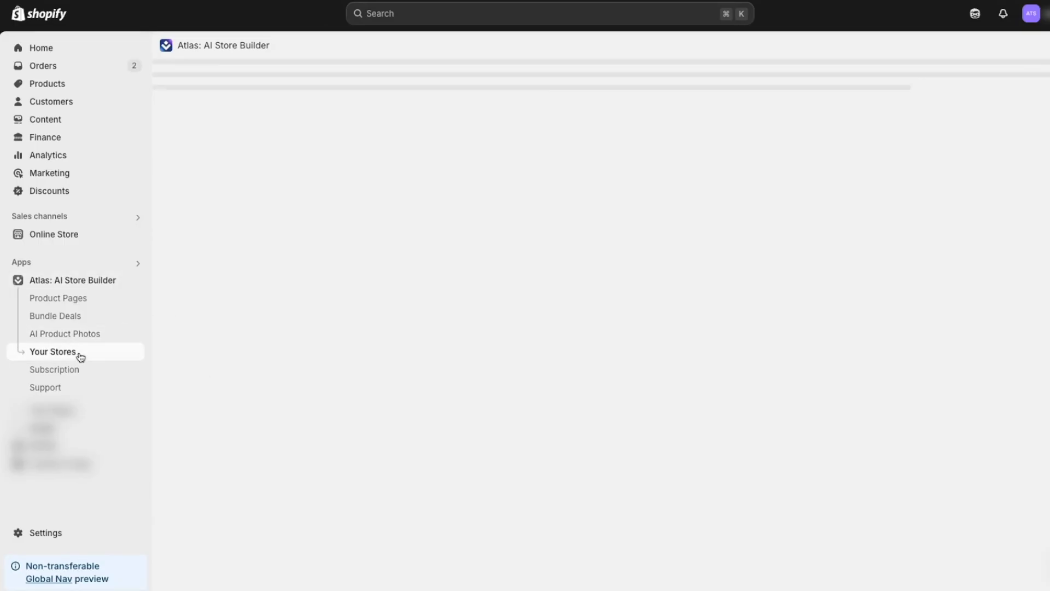